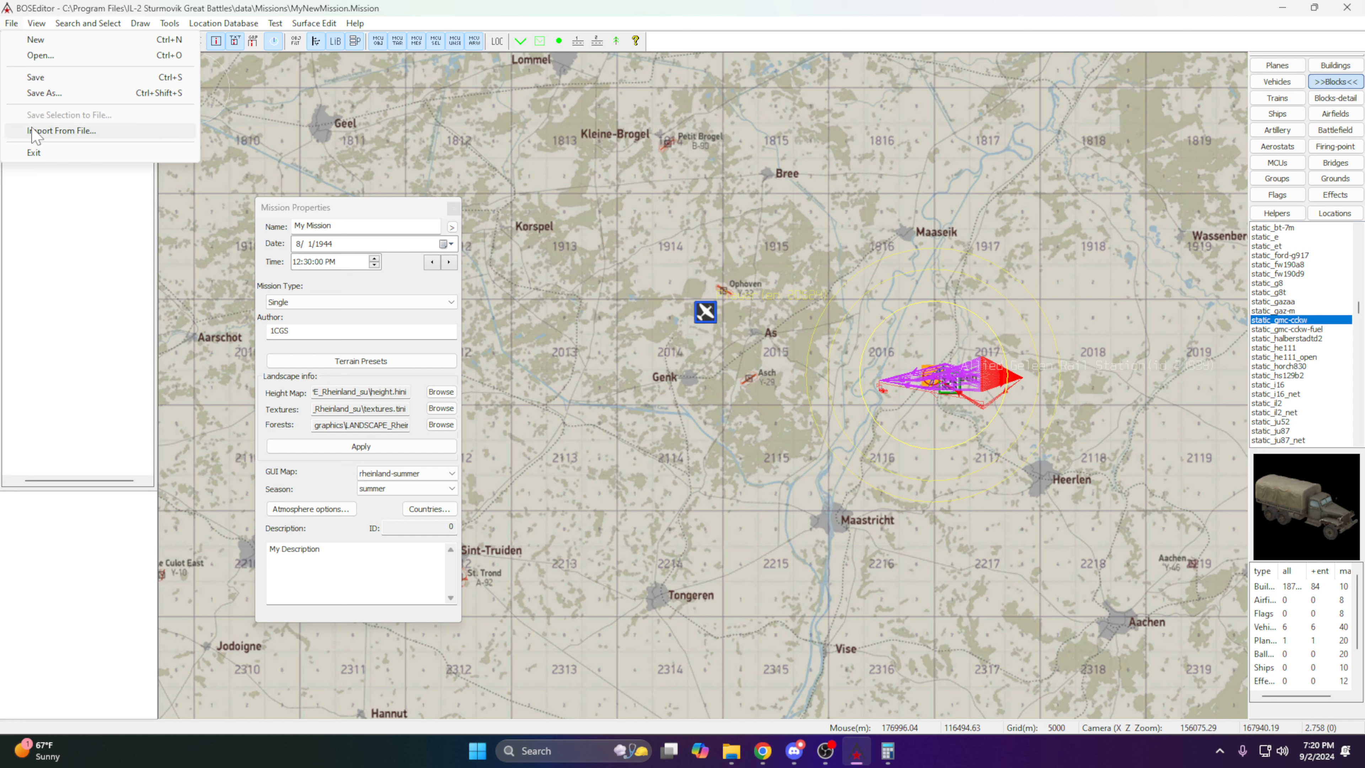
# Import the Allied_Unprotected_Airfield.Group template from the FNF_Templates folder into the mission.
pyautogui.click(36, 133)
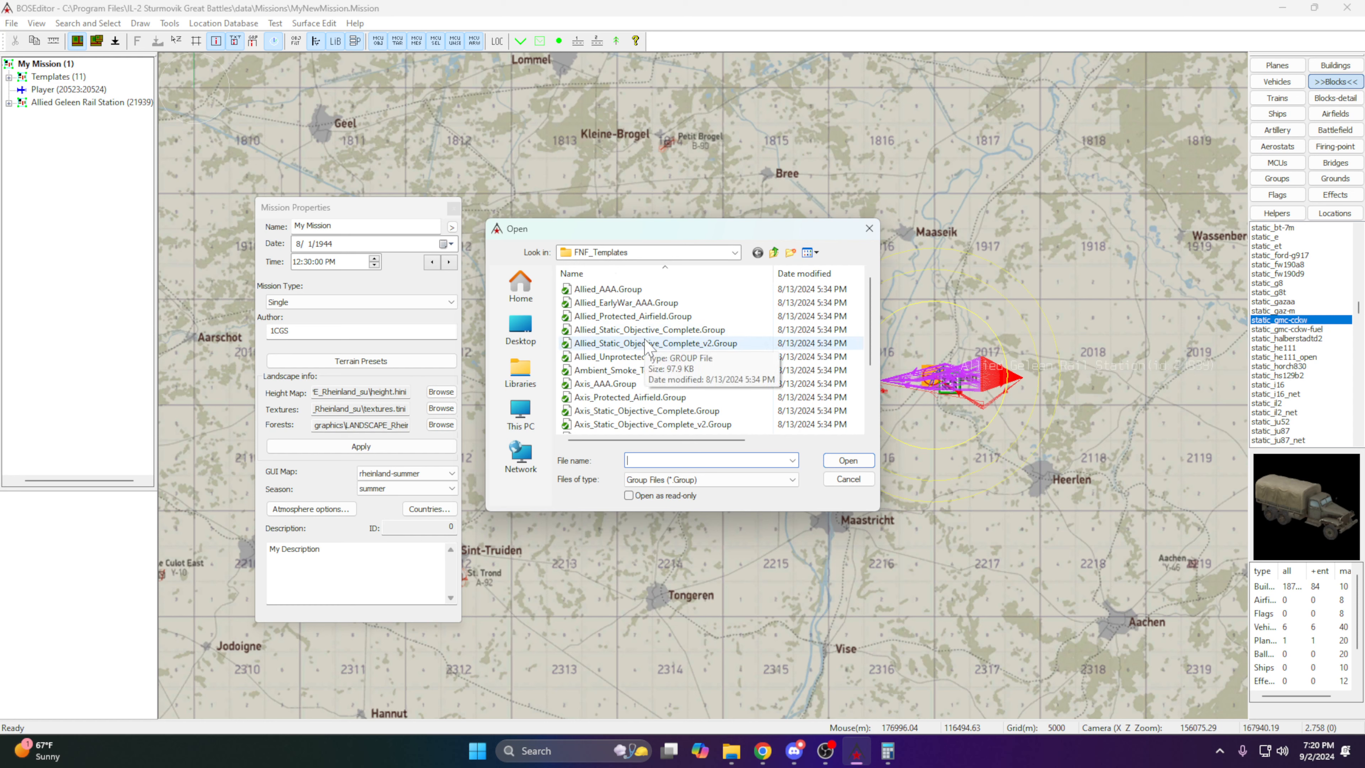
pyautogui.click(627, 318)
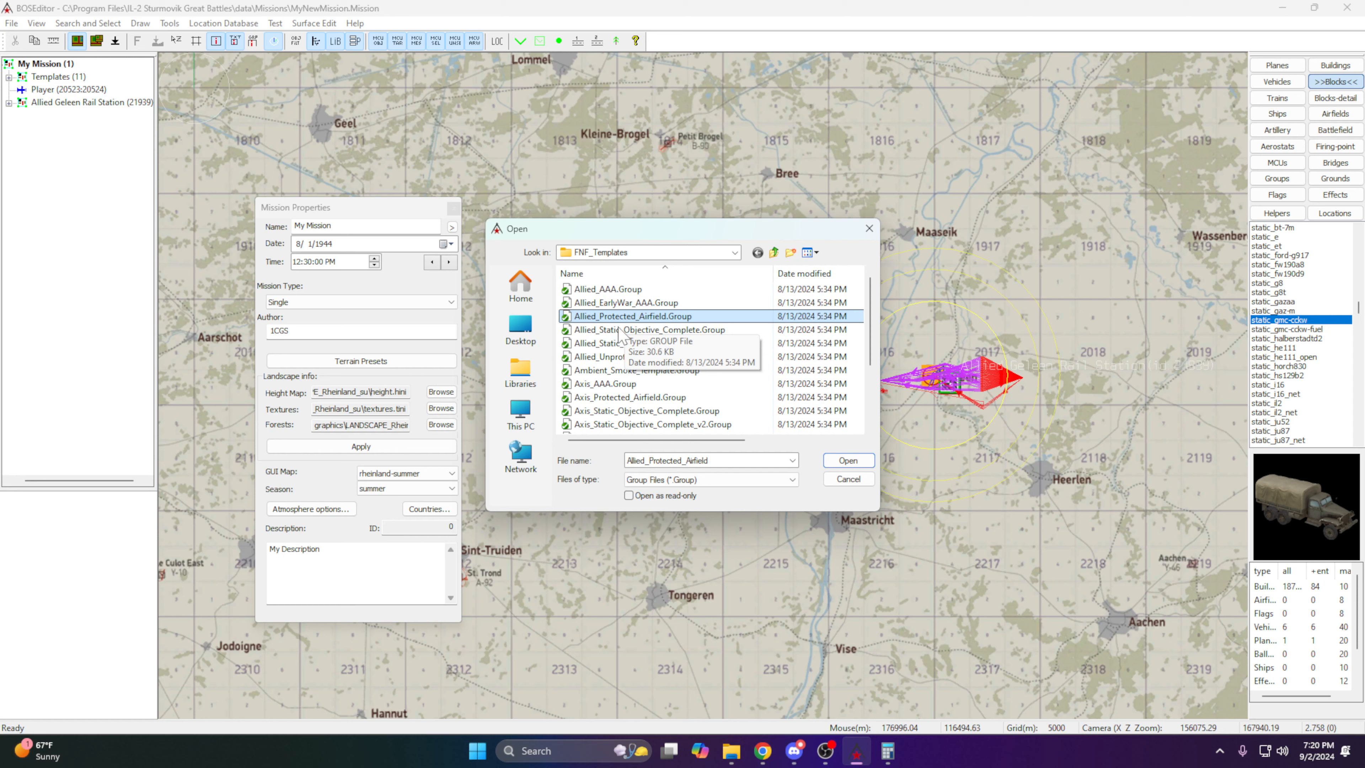
pyautogui.click(626, 357)
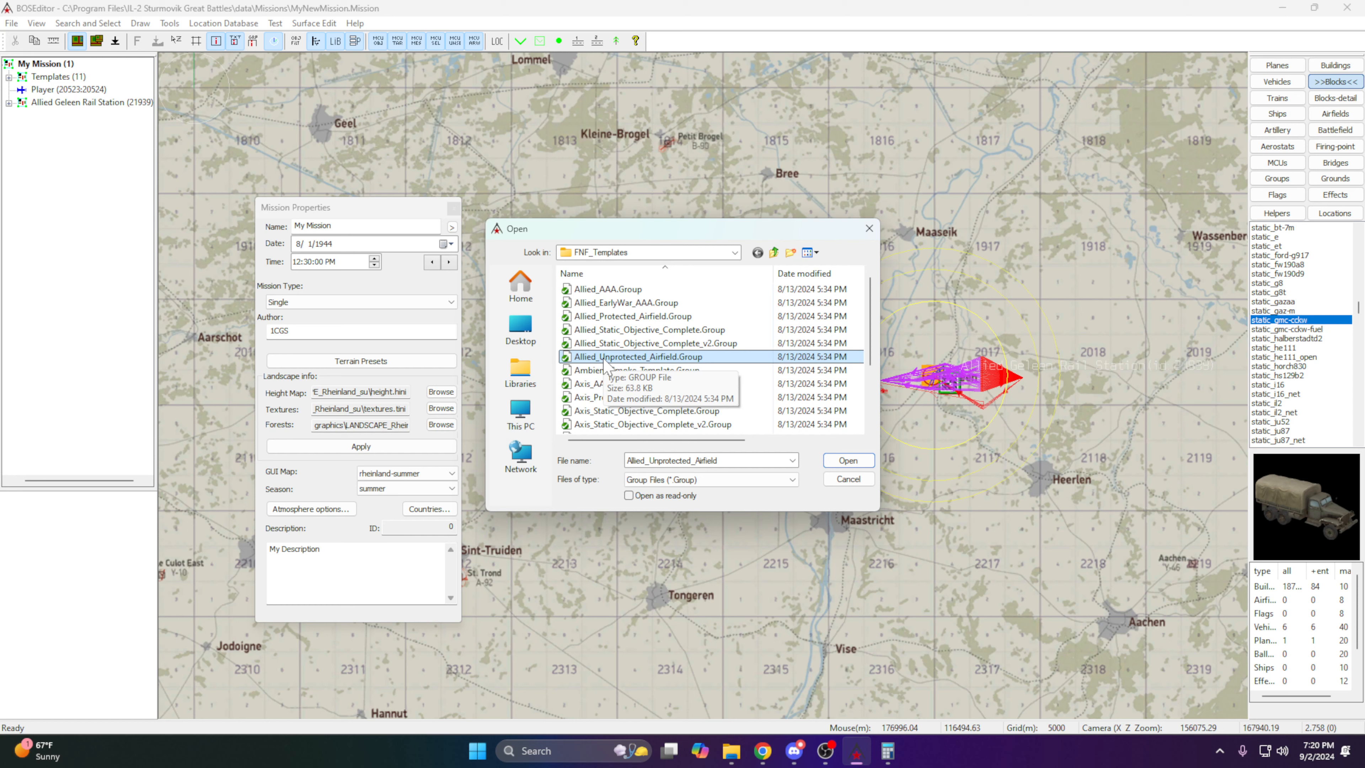
pyautogui.click(618, 357)
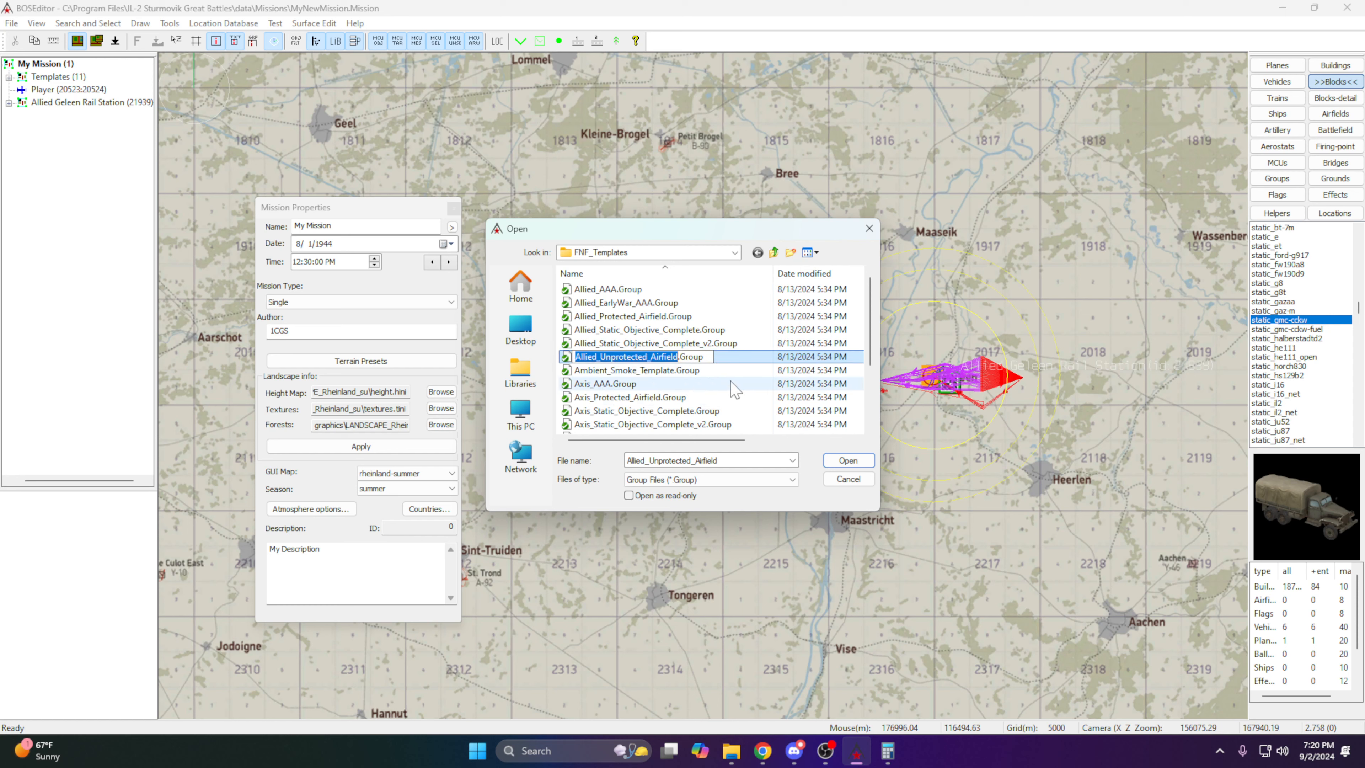
pyautogui.click(734, 355)
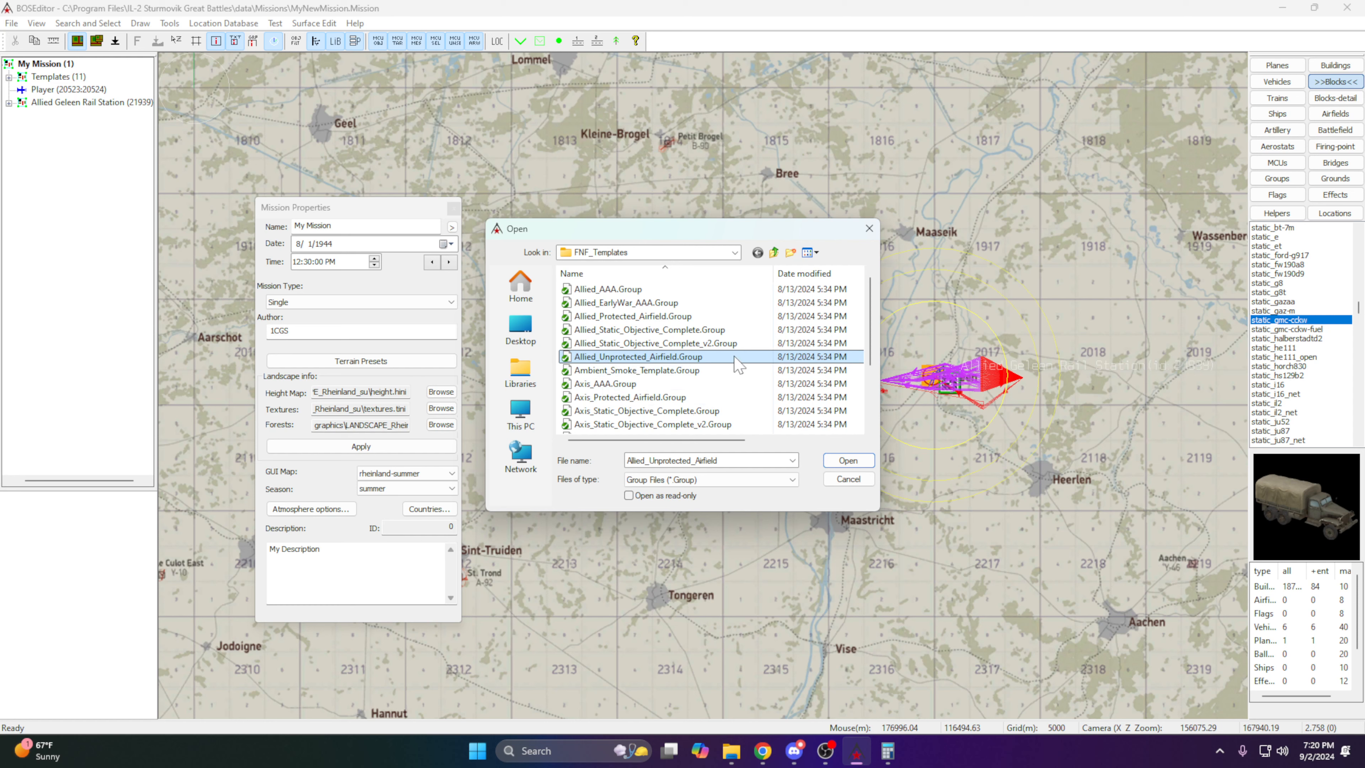
pyautogui.click(849, 463)
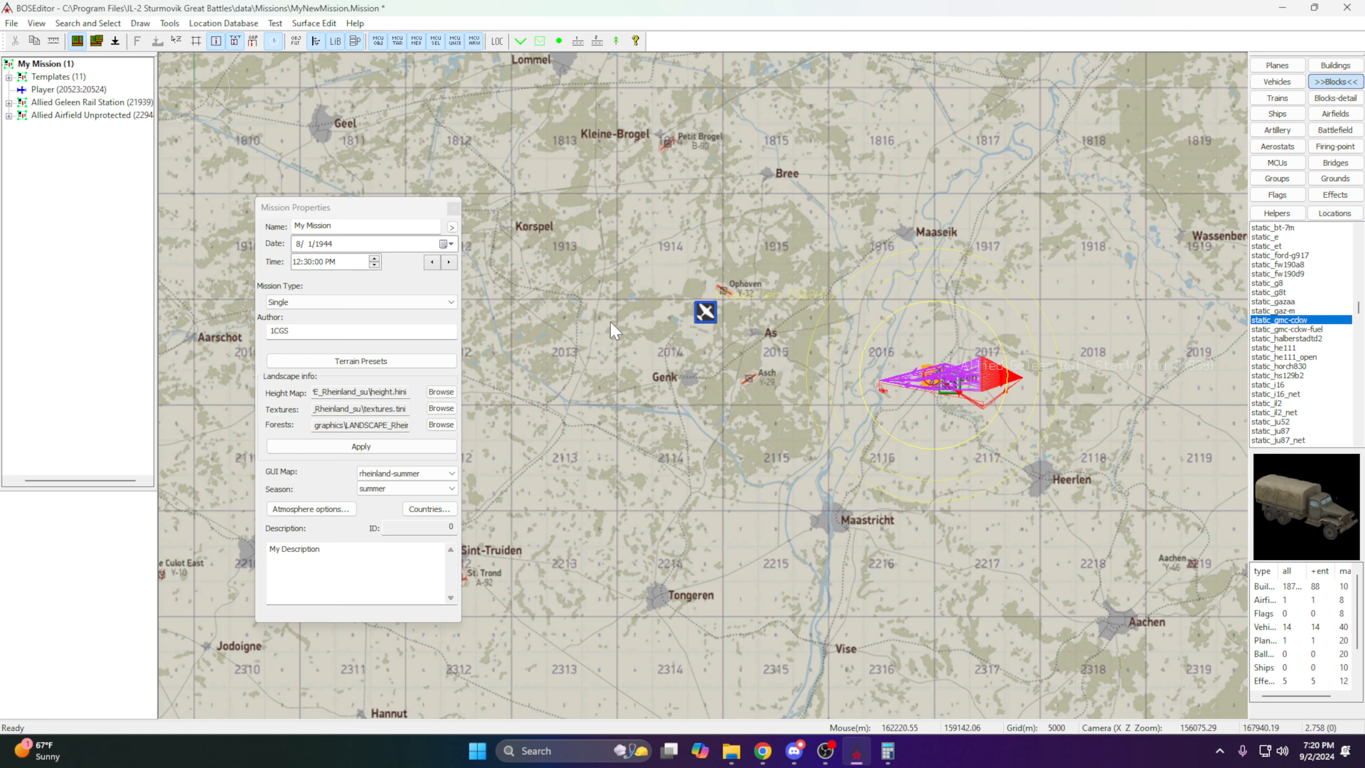
# Locate the imported Allied Airfield Unprotected group on the map near De Rips and cut it.
pyautogui.click(62, 119)
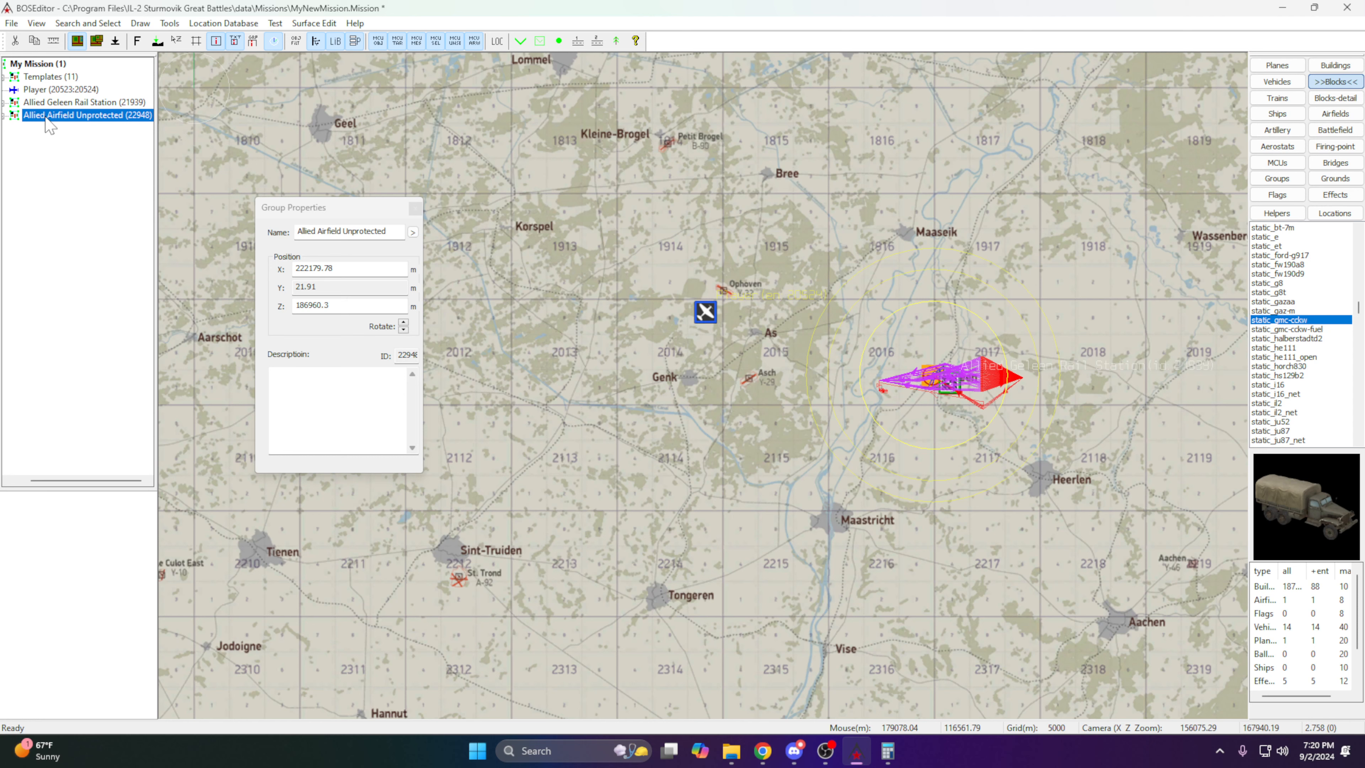
pyautogui.rightClick(50, 125)
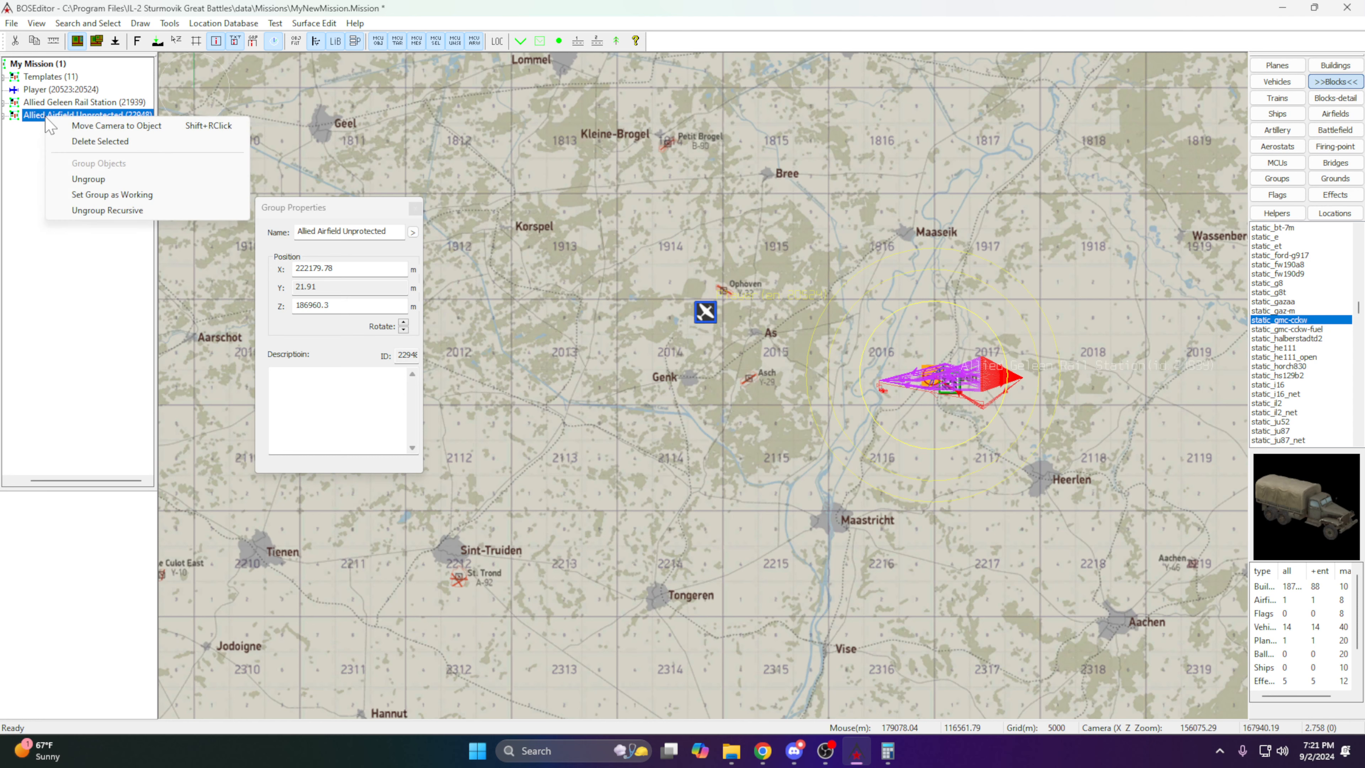
pyautogui.click(114, 126)
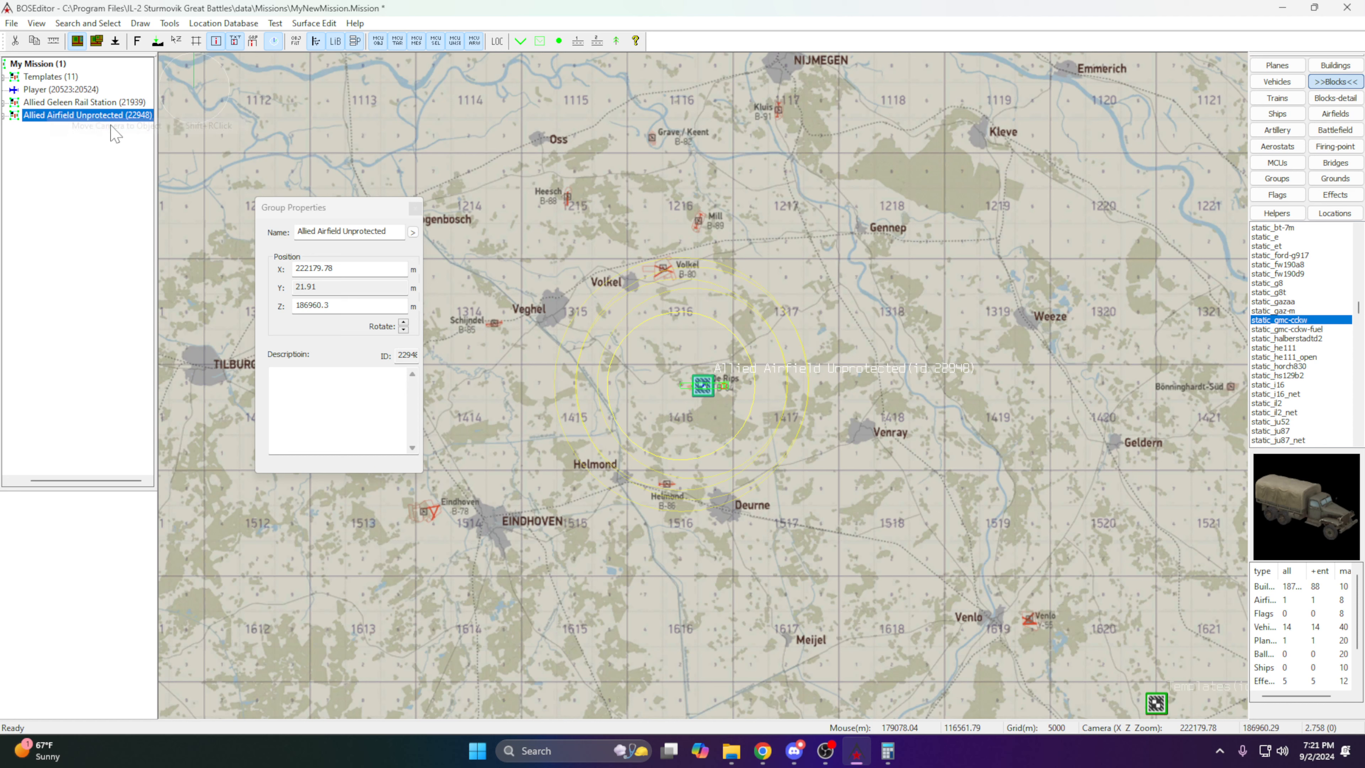
pyautogui.click(845, 362)
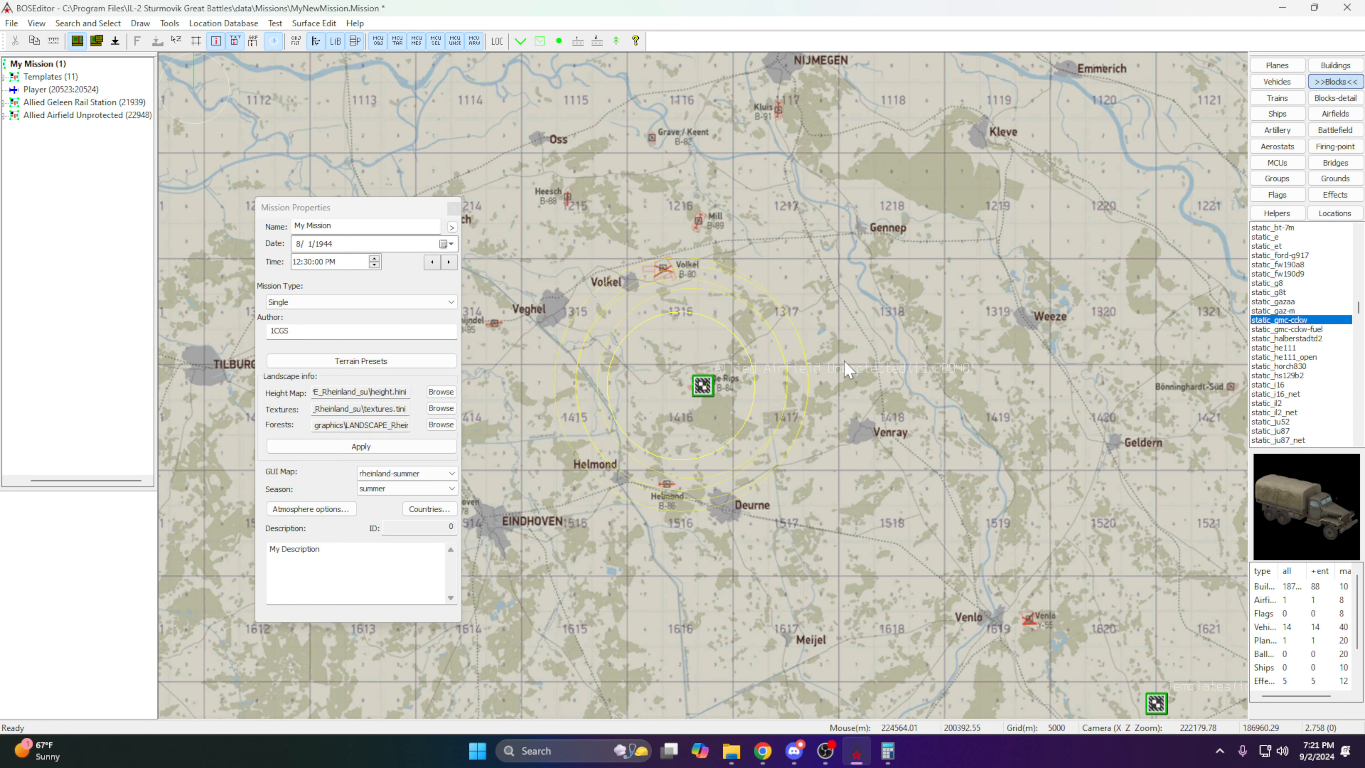
pyautogui.moveTo(611, 310); pyautogui.dragTo(775, 467)
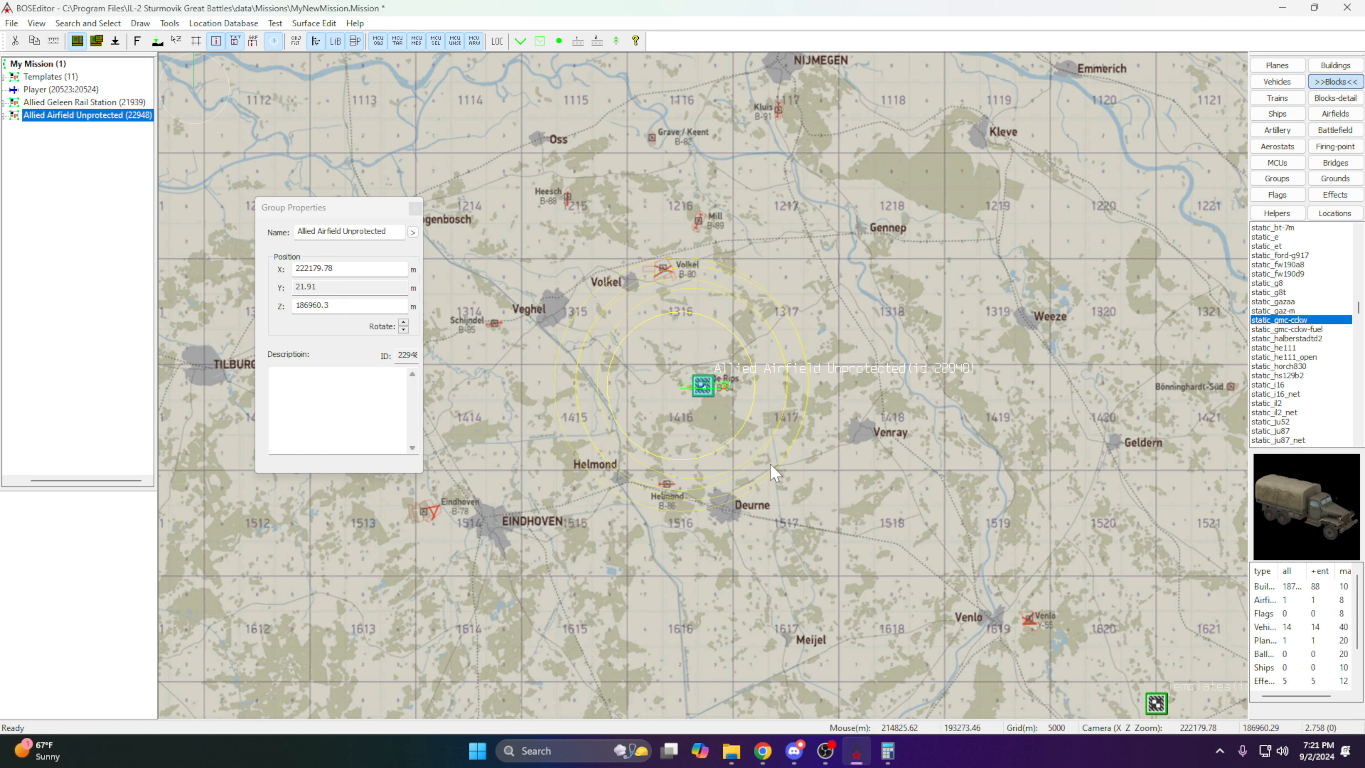
pyautogui.press('Delete')
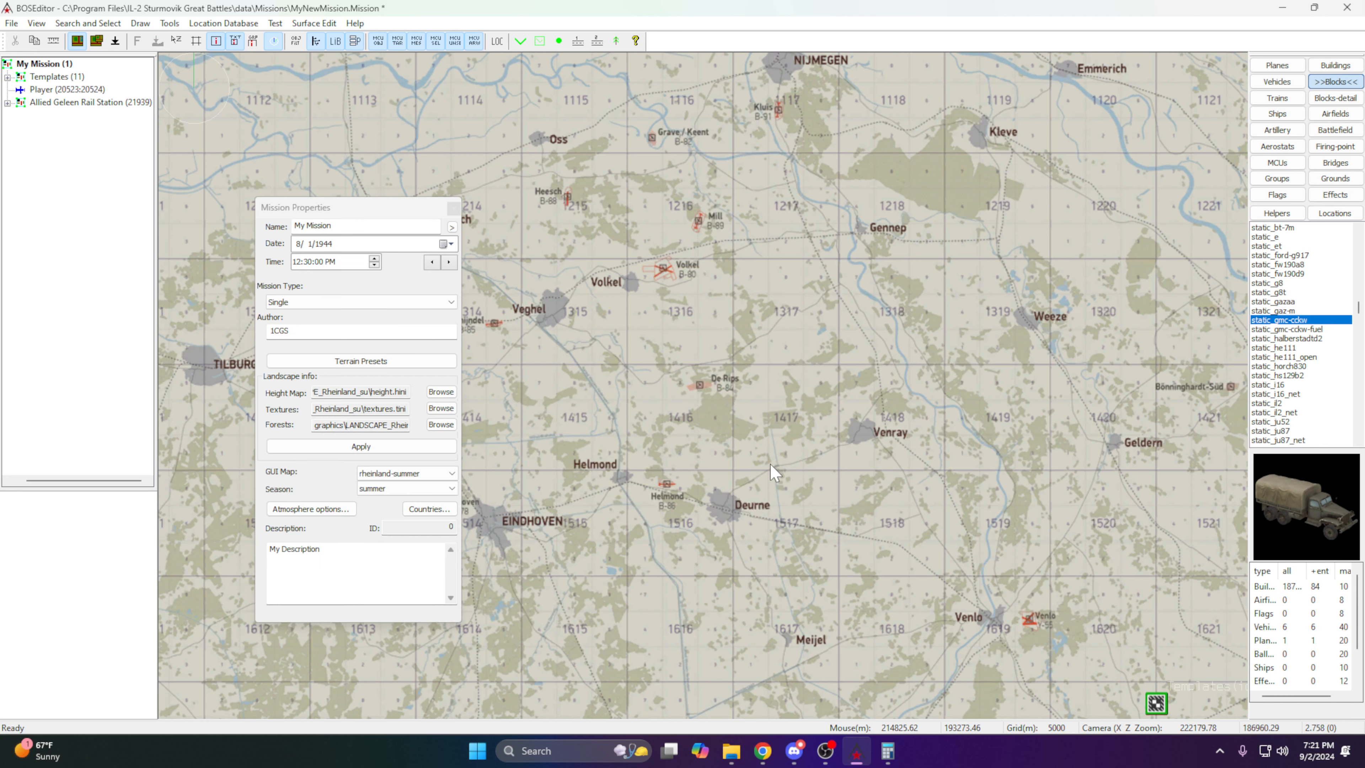
# Paste the Allied Airfield Unprotected group onto the Asch Y-29 airfield, southeast of the Player plane.
pyautogui.rightClick(51, 89)
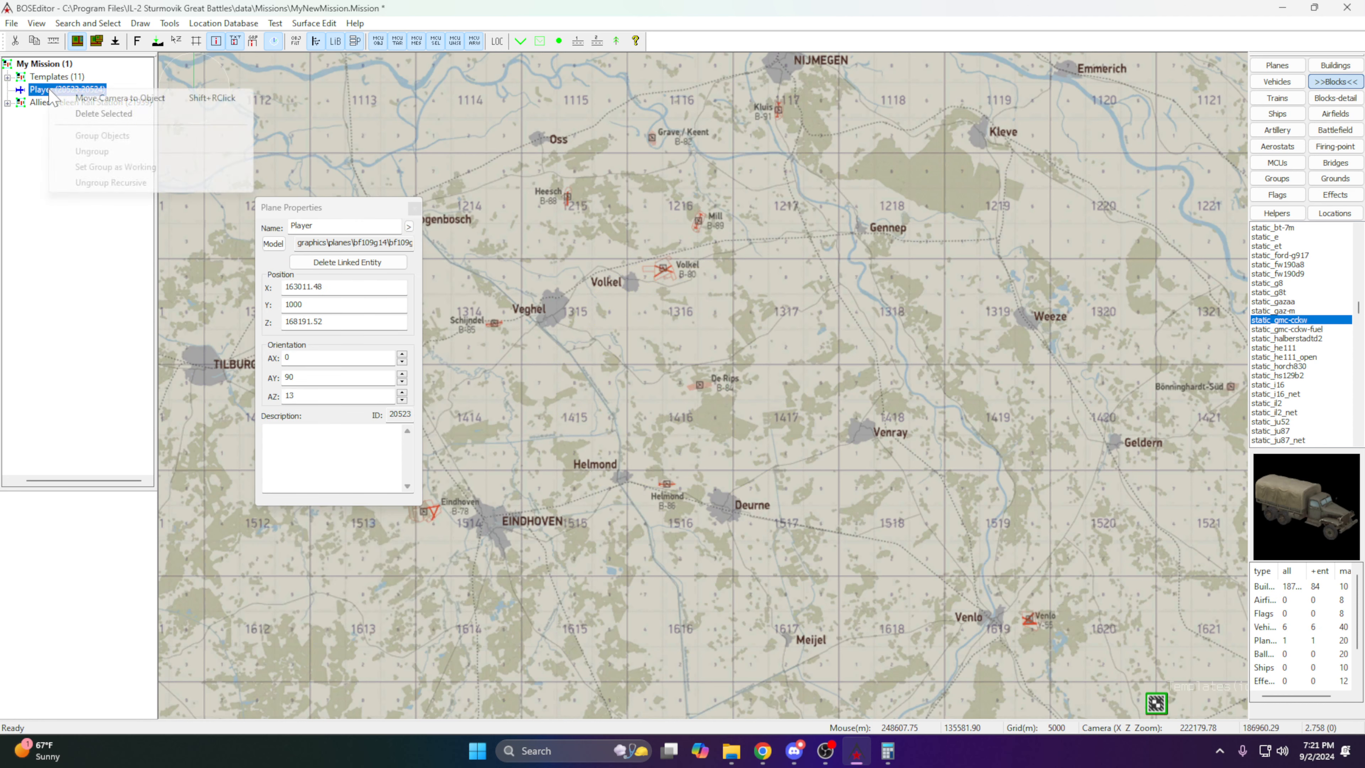
pyautogui.click(102, 100)
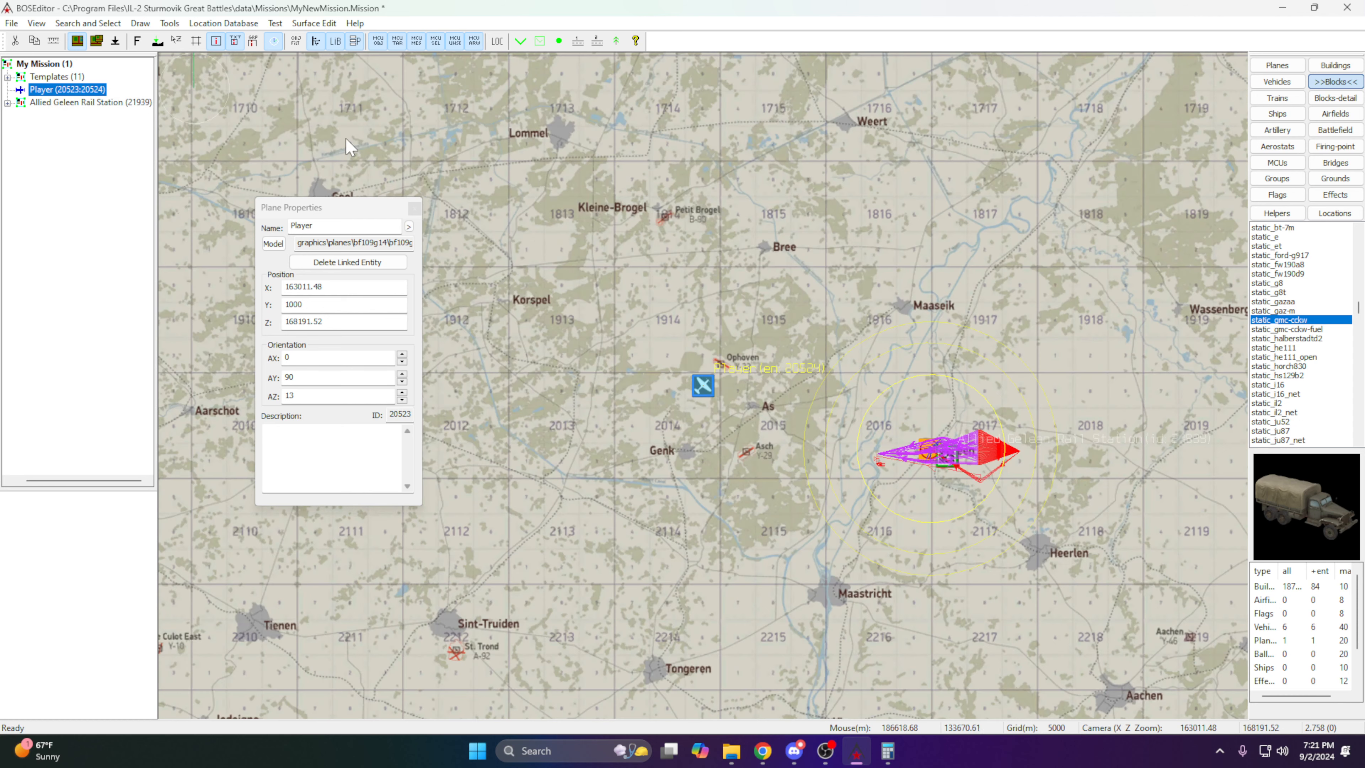
pyautogui.click(800, 334)
pyautogui.scroll(4, 750, 460)
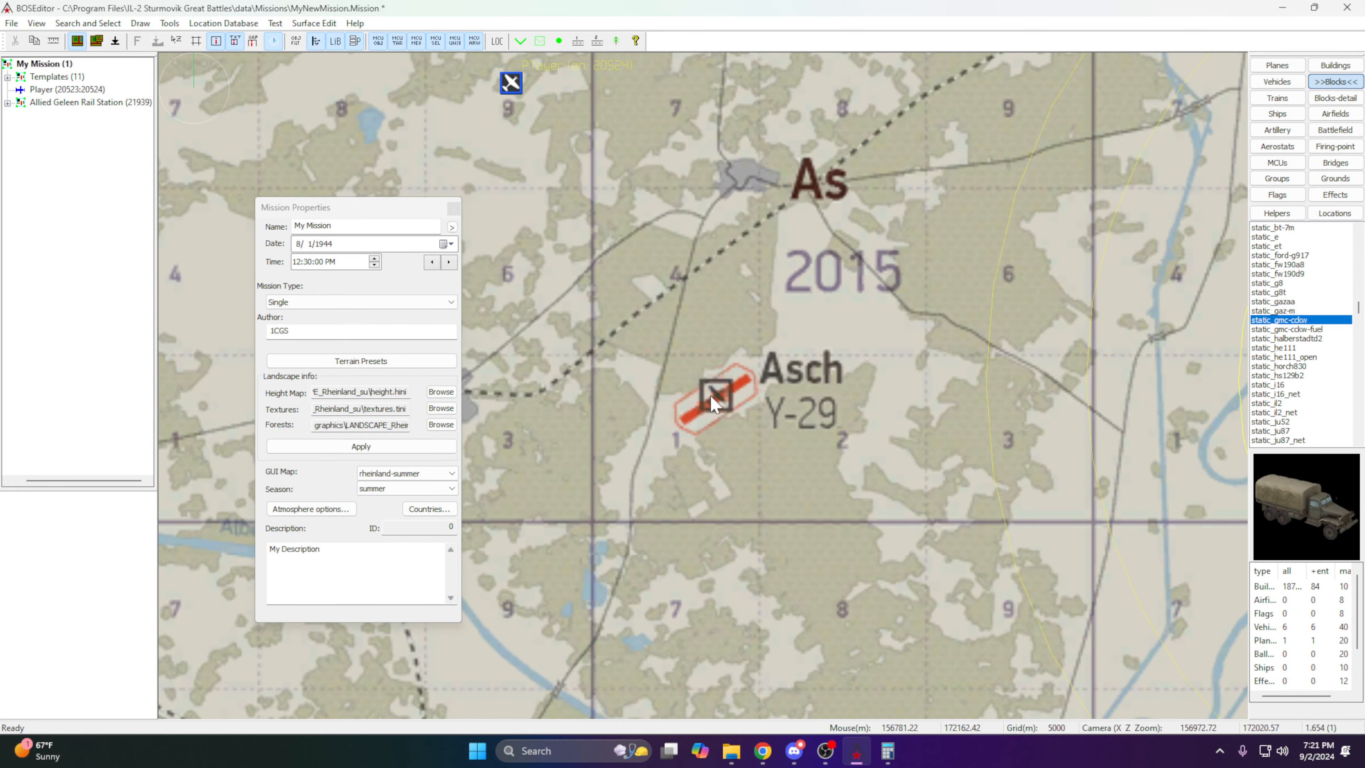
pyautogui.click(713, 403)
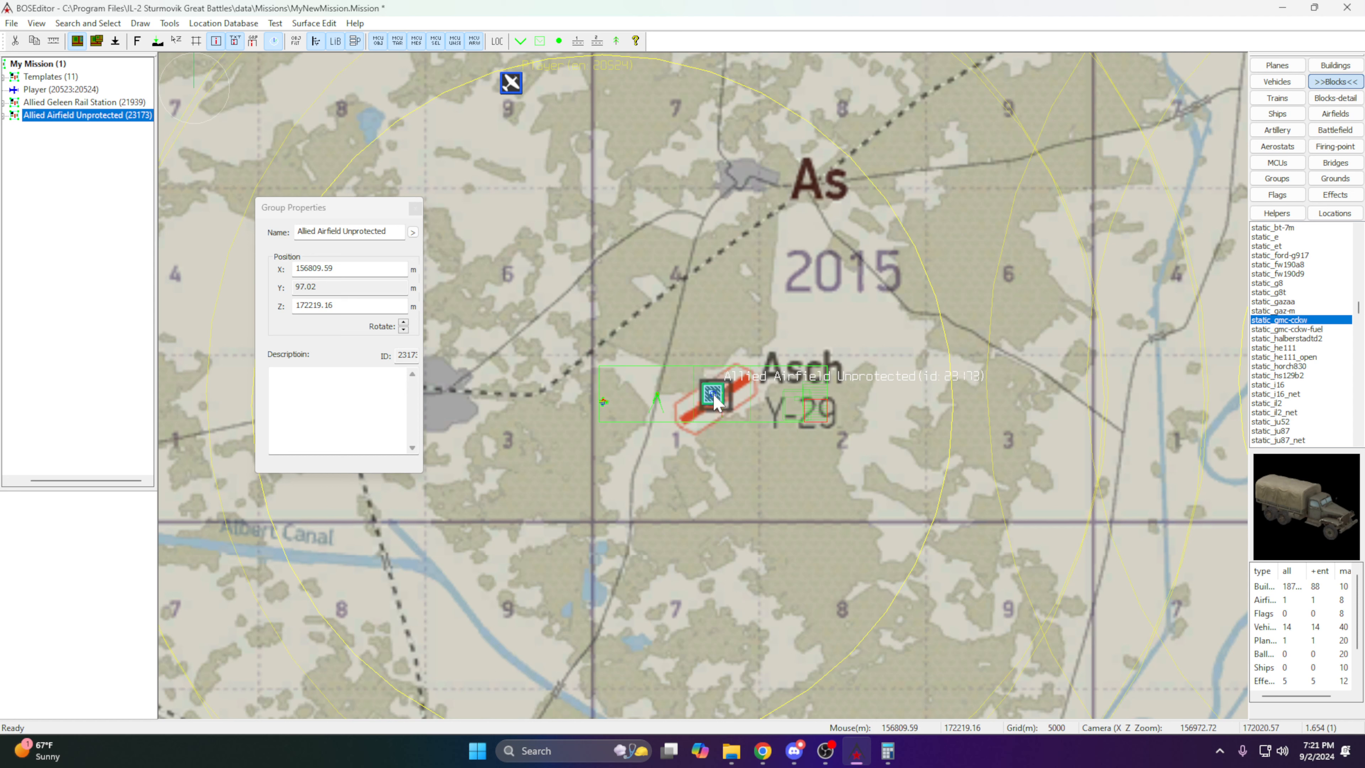
# Set the pasted Allied Airfield Unprotected group as the working group.
pyautogui.rightClick(715, 402)
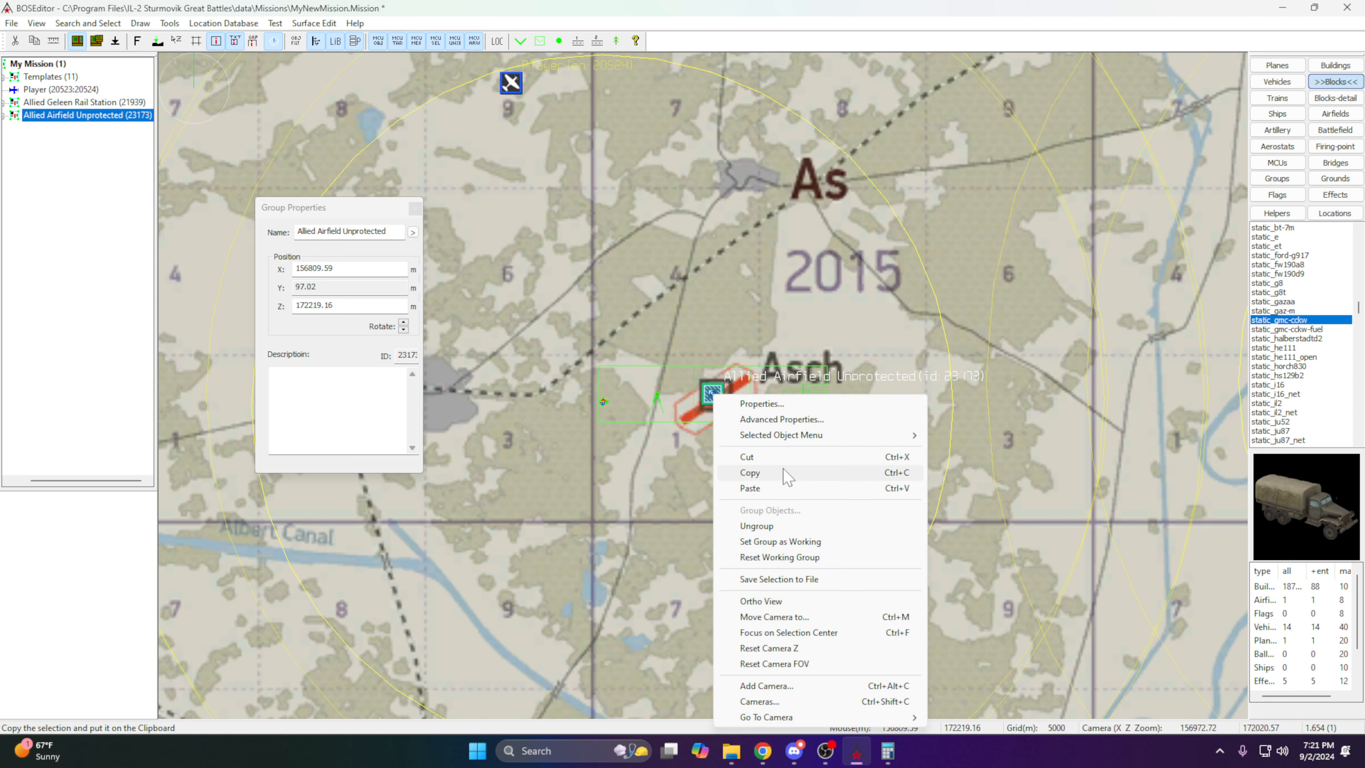
pyautogui.click(796, 542)
pyautogui.scroll(3, 846, 382)
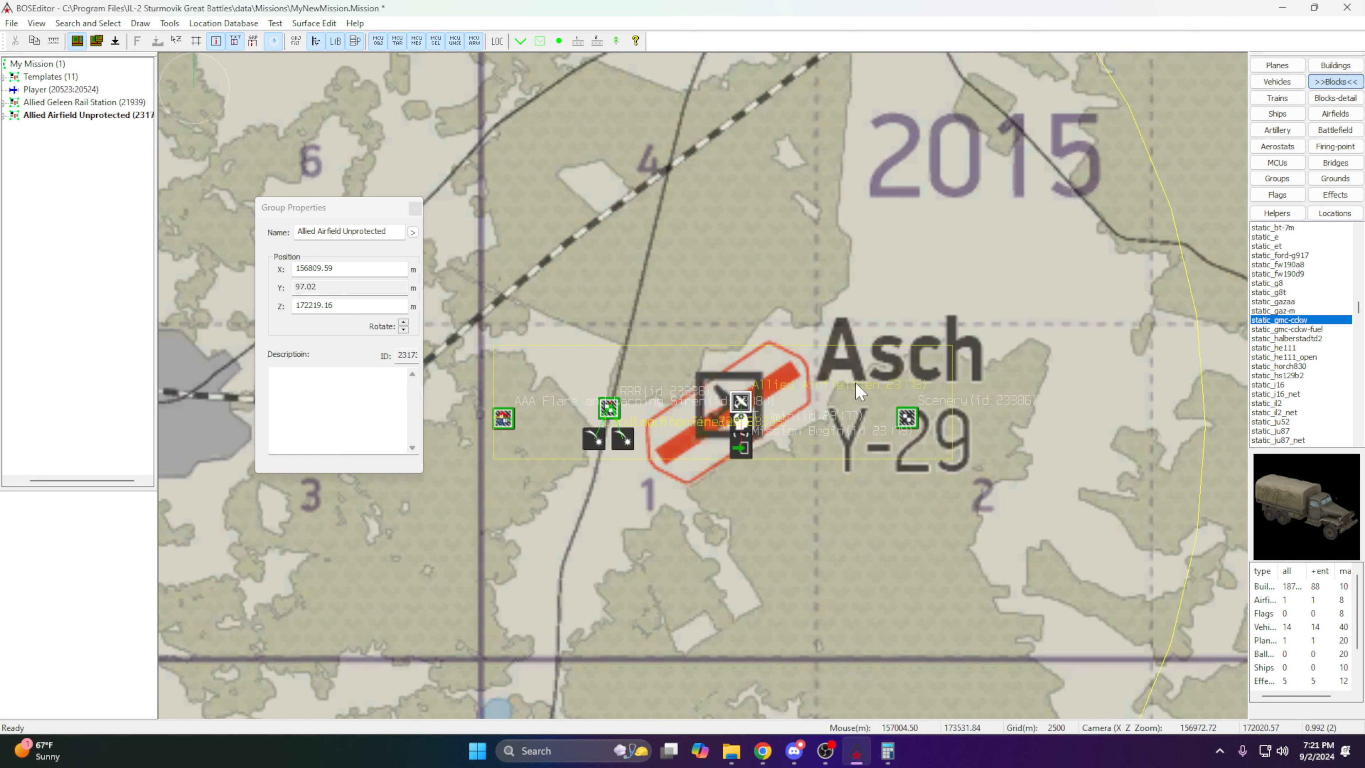
pyautogui.click(725, 301)
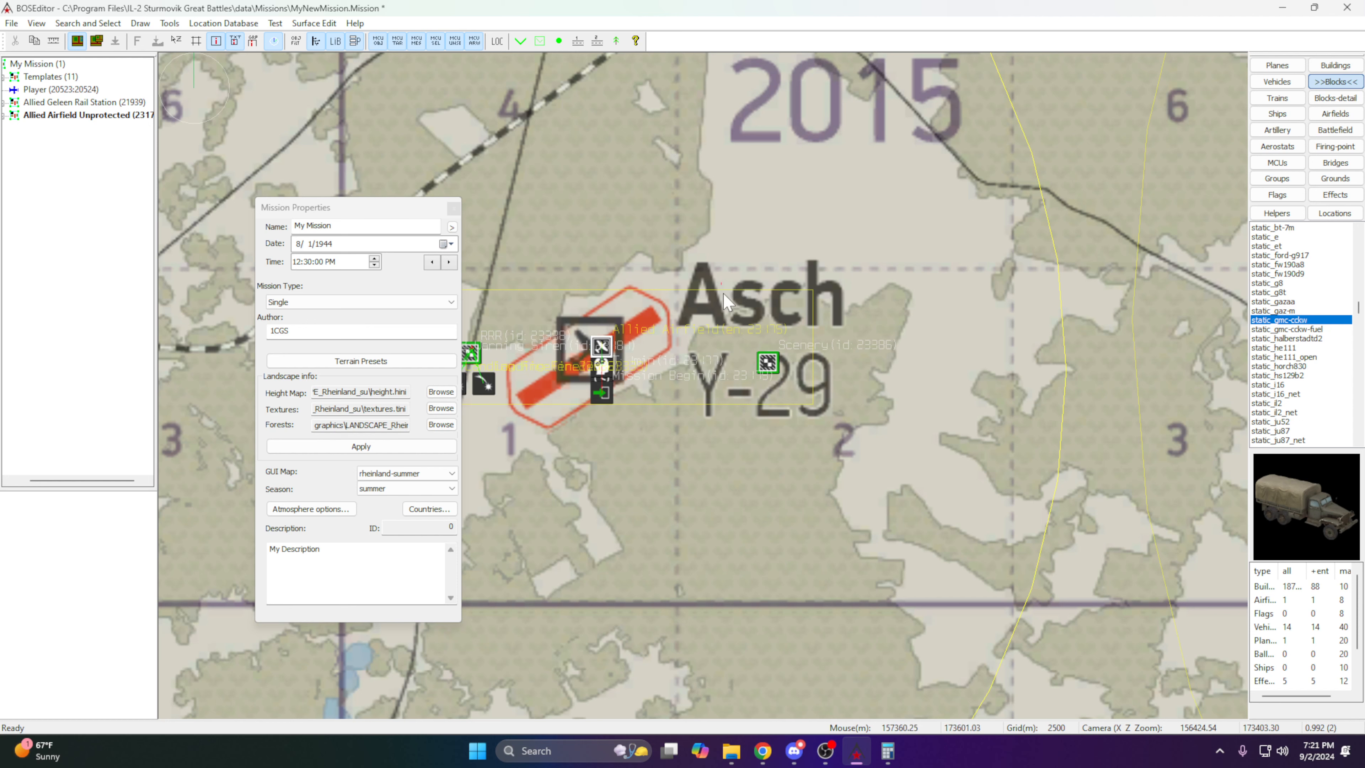
# Move the Scenery group northeast of Asch and the AAA Flare and Warning Siren group northwest of the airfield.
pyautogui.click(767, 362)
pyautogui.scroll(-2, 753, 371)
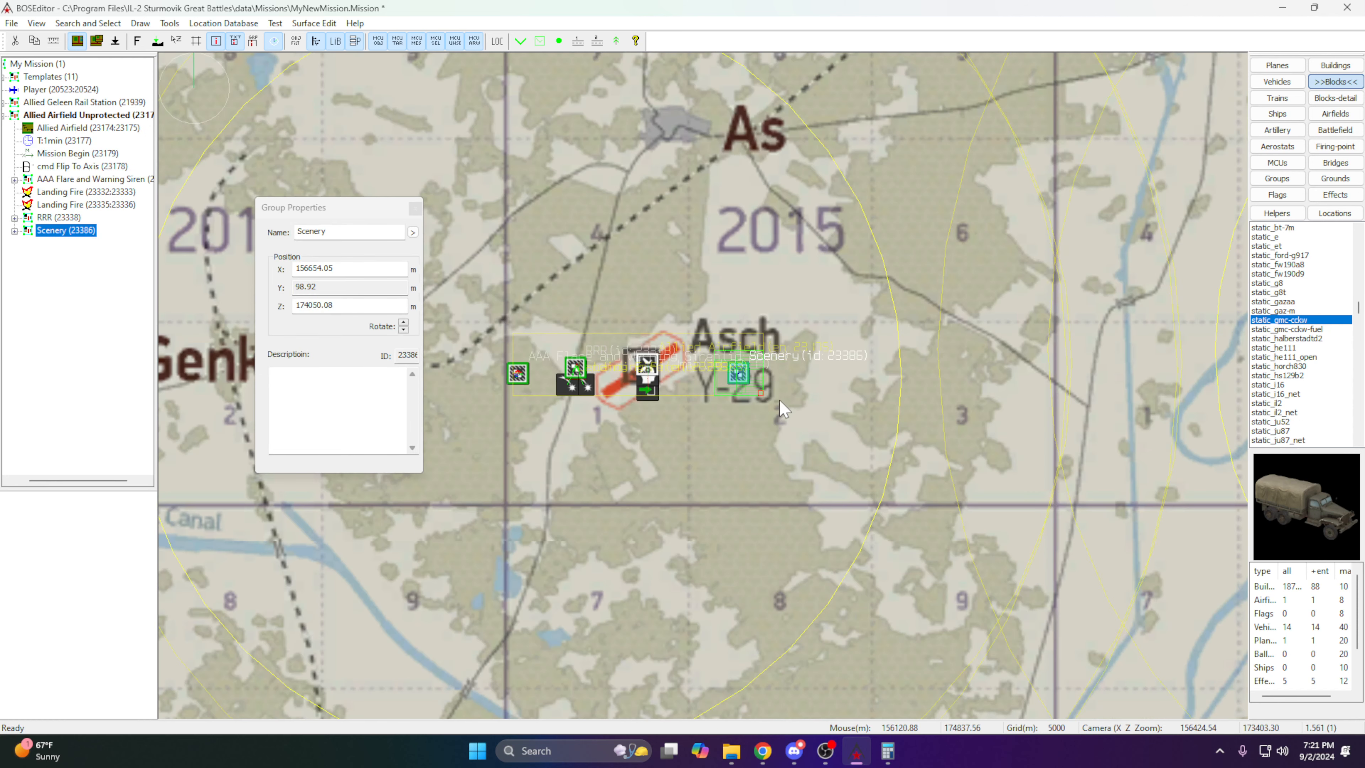
pyautogui.moveTo(750, 377); pyautogui.dragTo(811, 253)
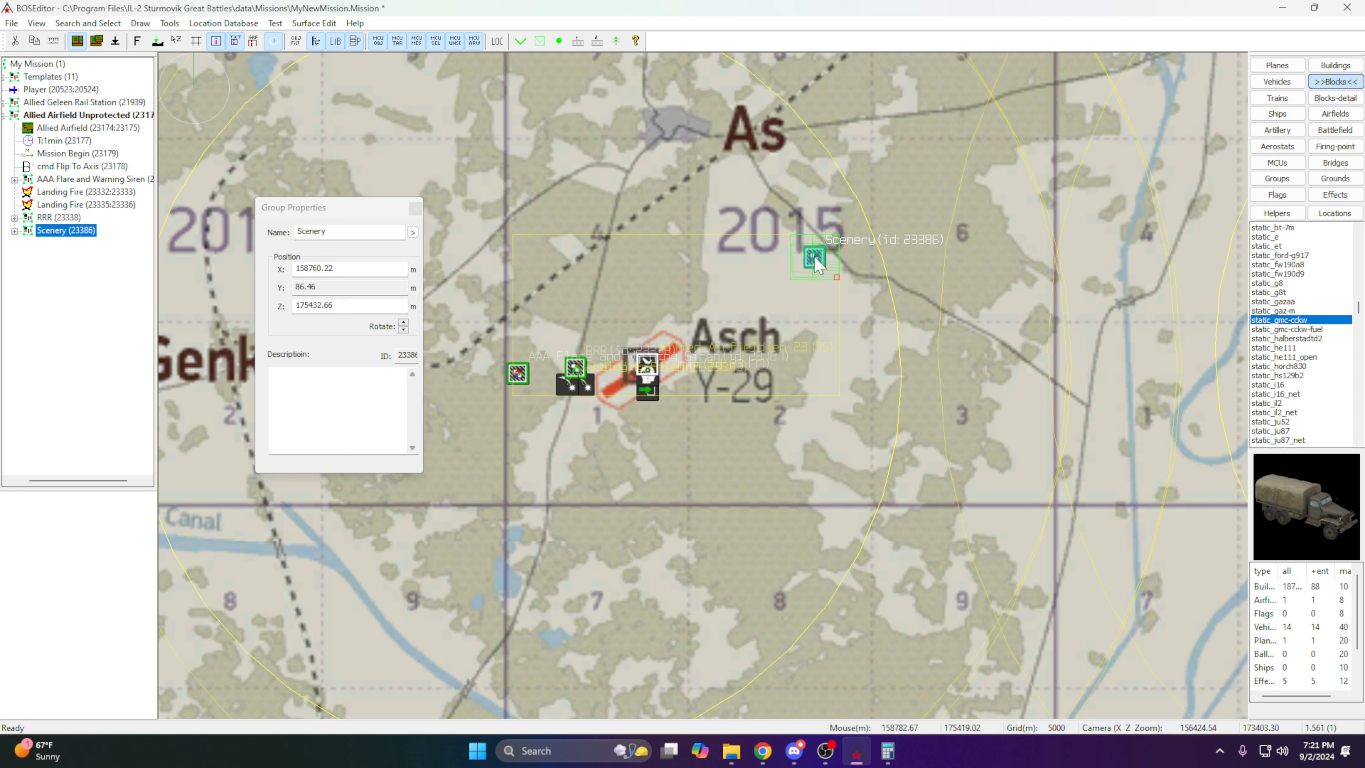
pyautogui.scroll(3, 607, 344)
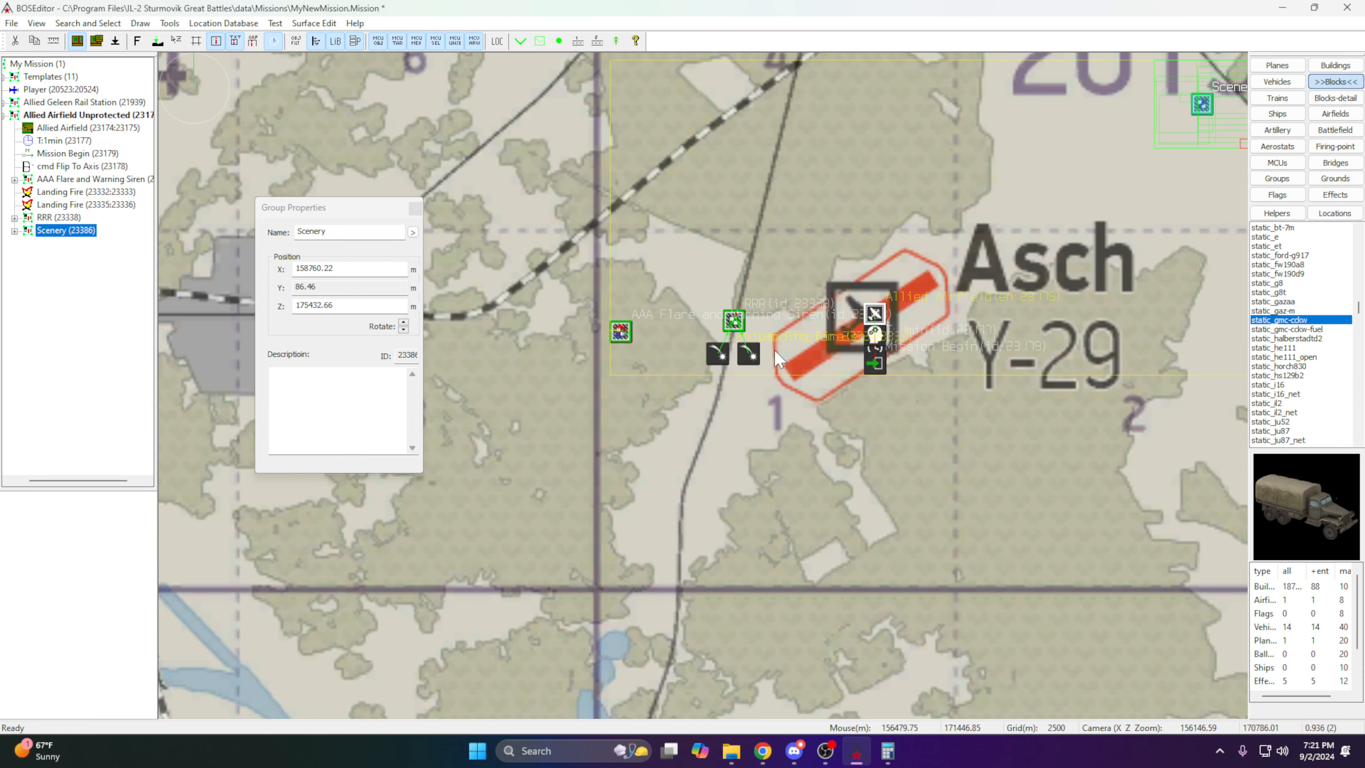
pyautogui.moveTo(622, 331); pyautogui.dragTo(521, 136)
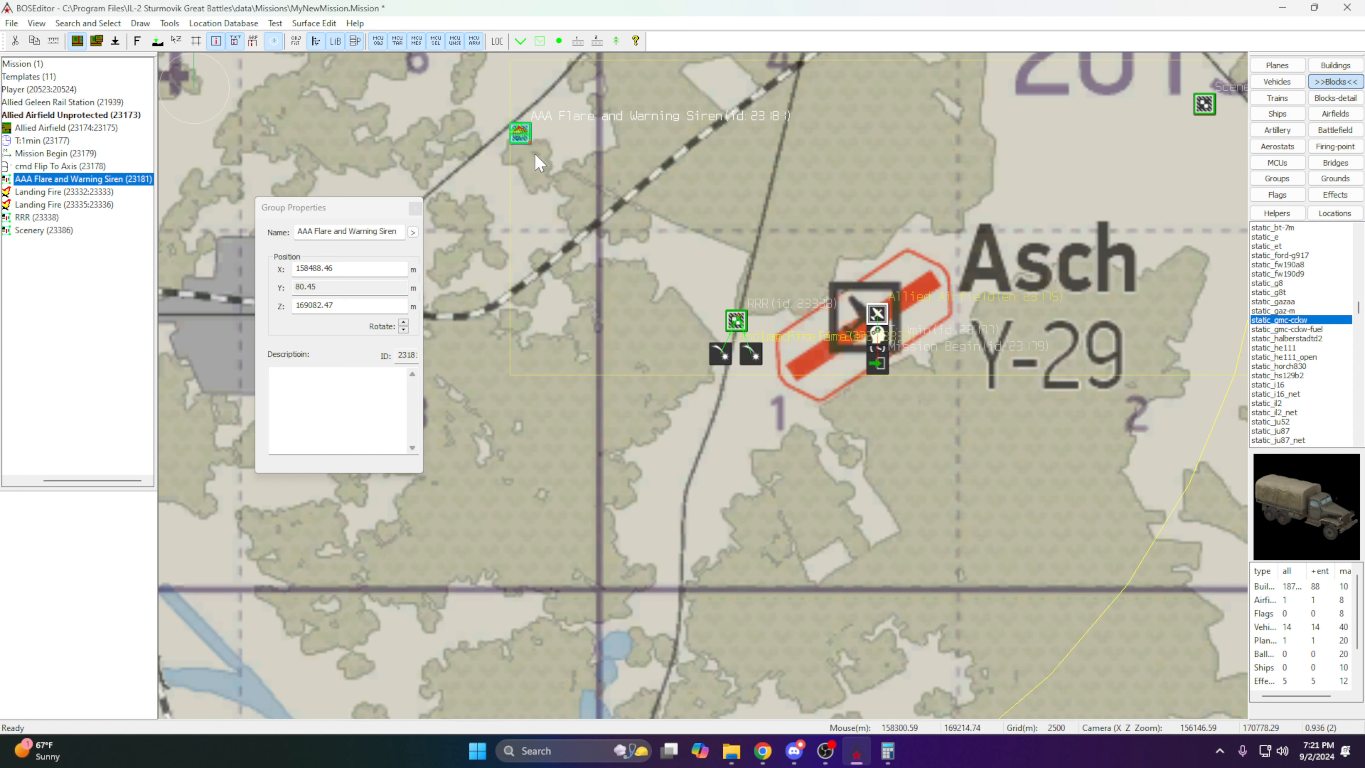
# Move the RRR group and both Landing Fire effects together to the clearing west of the Asch airfield.
pyautogui.moveTo(690, 279); pyautogui.dragTo(763, 400)
pyautogui.moveTo(743, 354); pyautogui.dragTo(580, 328)
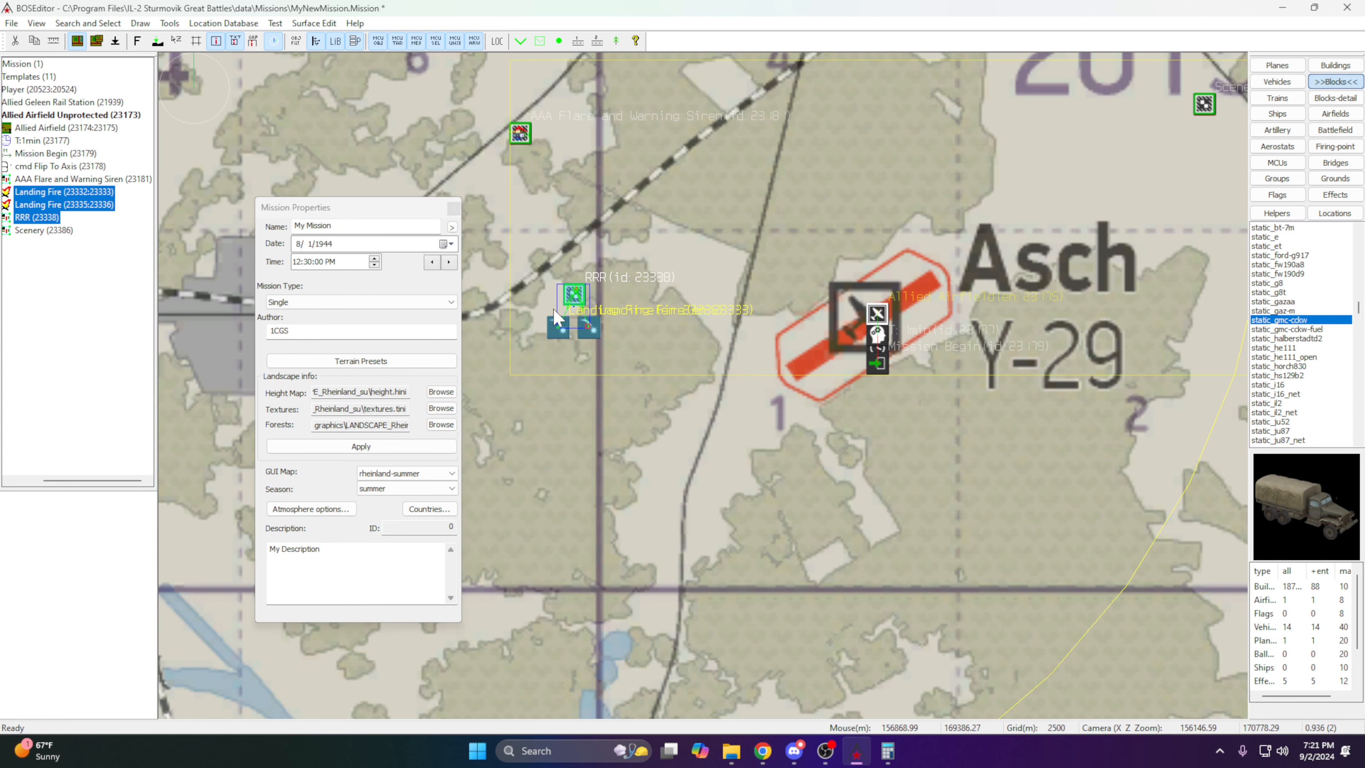
pyautogui.scroll(2, 578, 323)
pyautogui.moveTo(577, 323); pyautogui.dragTo(769, 349, button='right')
pyautogui.moveTo(625, 304); pyautogui.dragTo(821, 371)
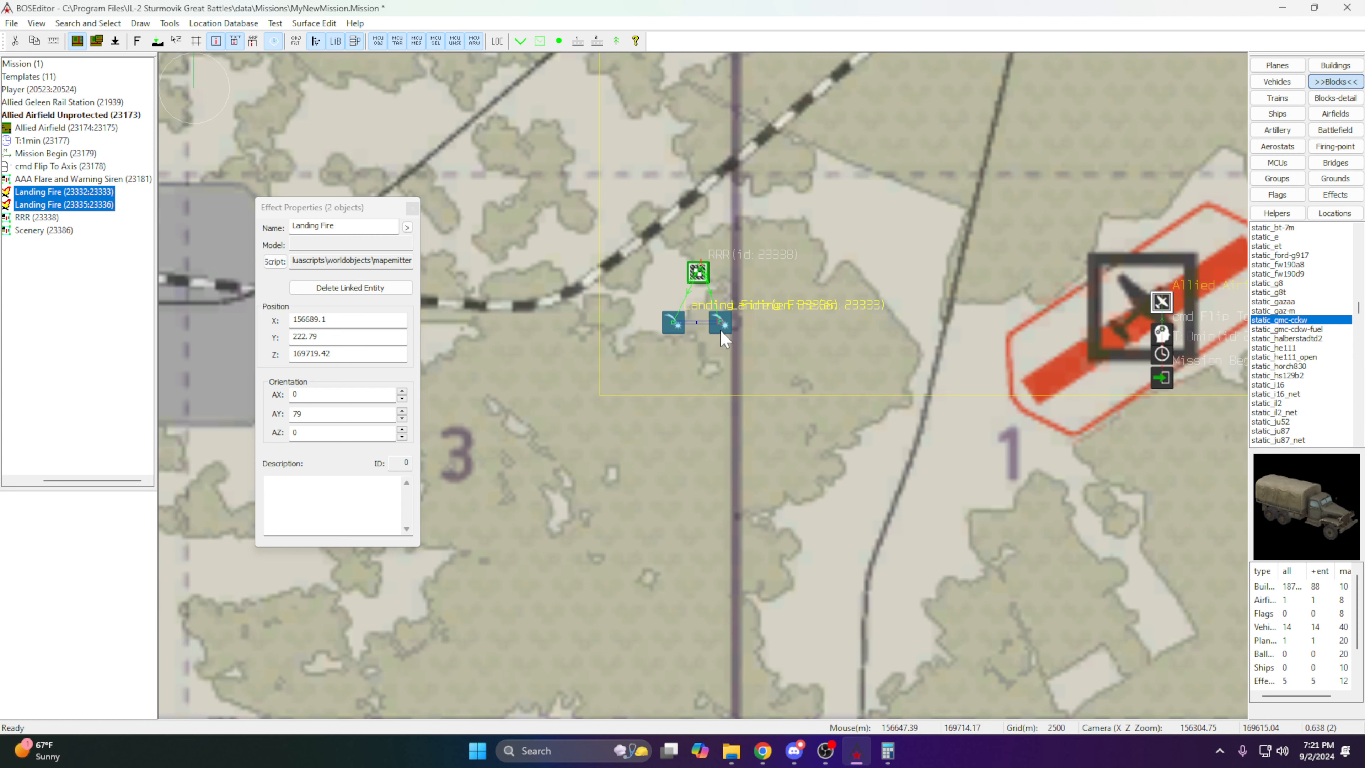
# Move the Allied Airfield object with its timer, Mission Begin and flip command to just south of the Asch runway.
pyautogui.moveTo(840, 359); pyautogui.dragTo(713, 325, button='right')
pyautogui.scroll(-1, 714, 325)
pyautogui.moveTo(744, 294); pyautogui.dragTo(887, 397)
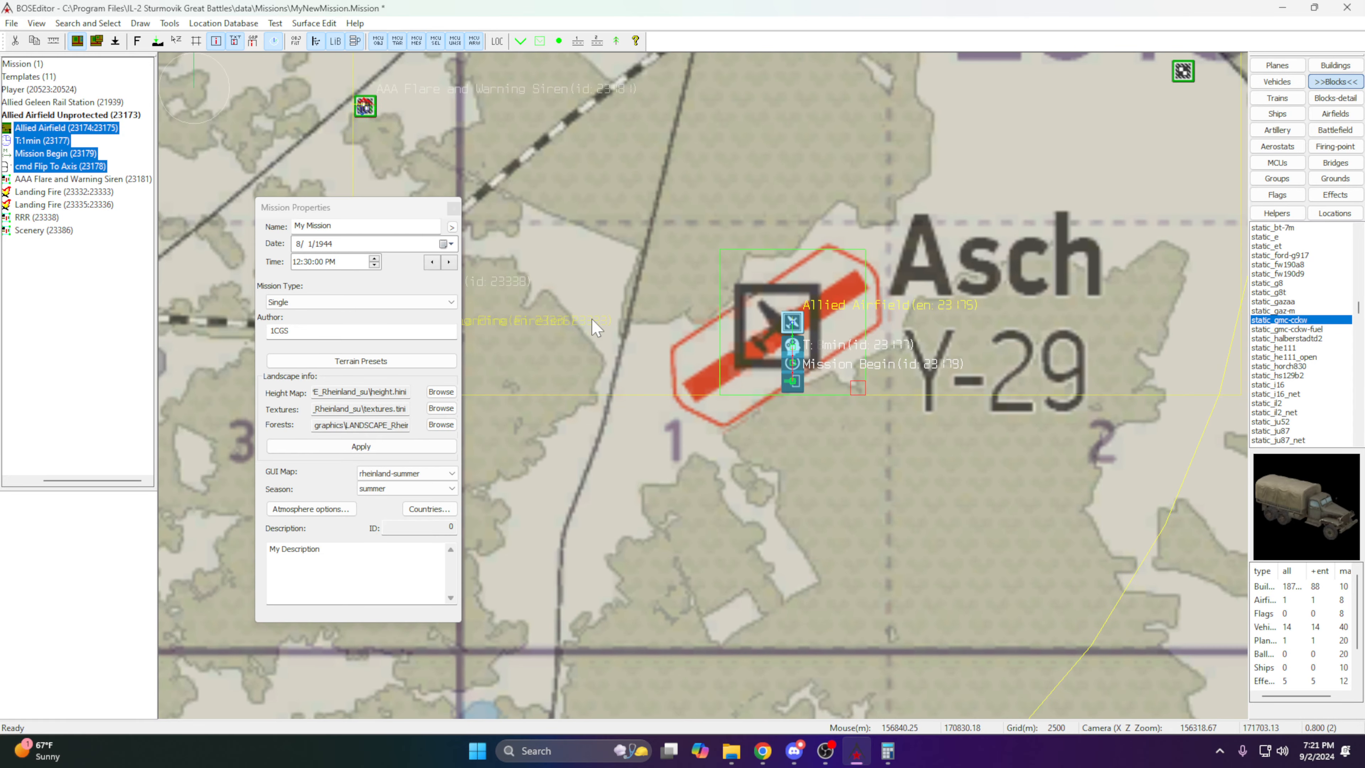
pyautogui.moveTo(780, 324); pyautogui.dragTo(768, 395)
# Rename the airfield's flip command to "cmd Flip To USAAF".
pyautogui.scroll(1, 793, 400)
pyautogui.scroll(1, 768, 397)
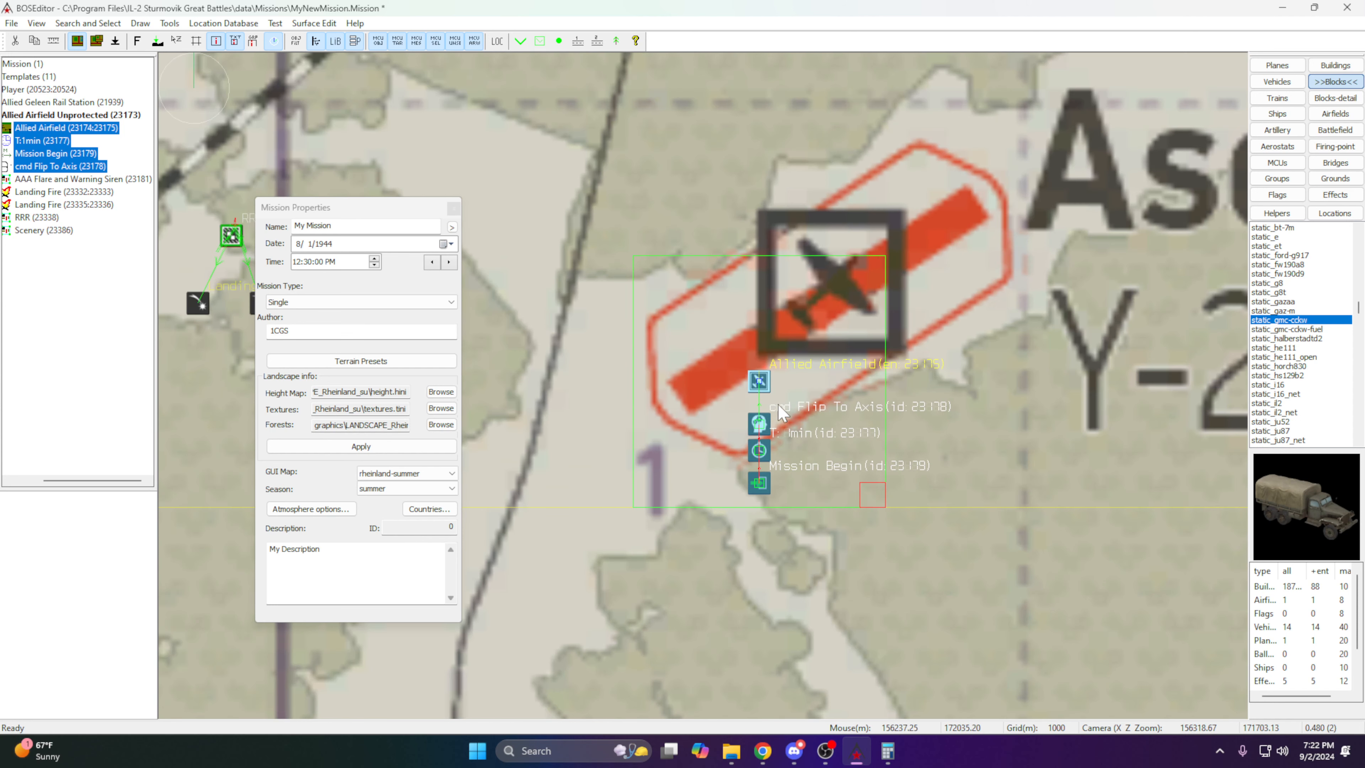
pyautogui.click(785, 416)
pyautogui.click(765, 425)
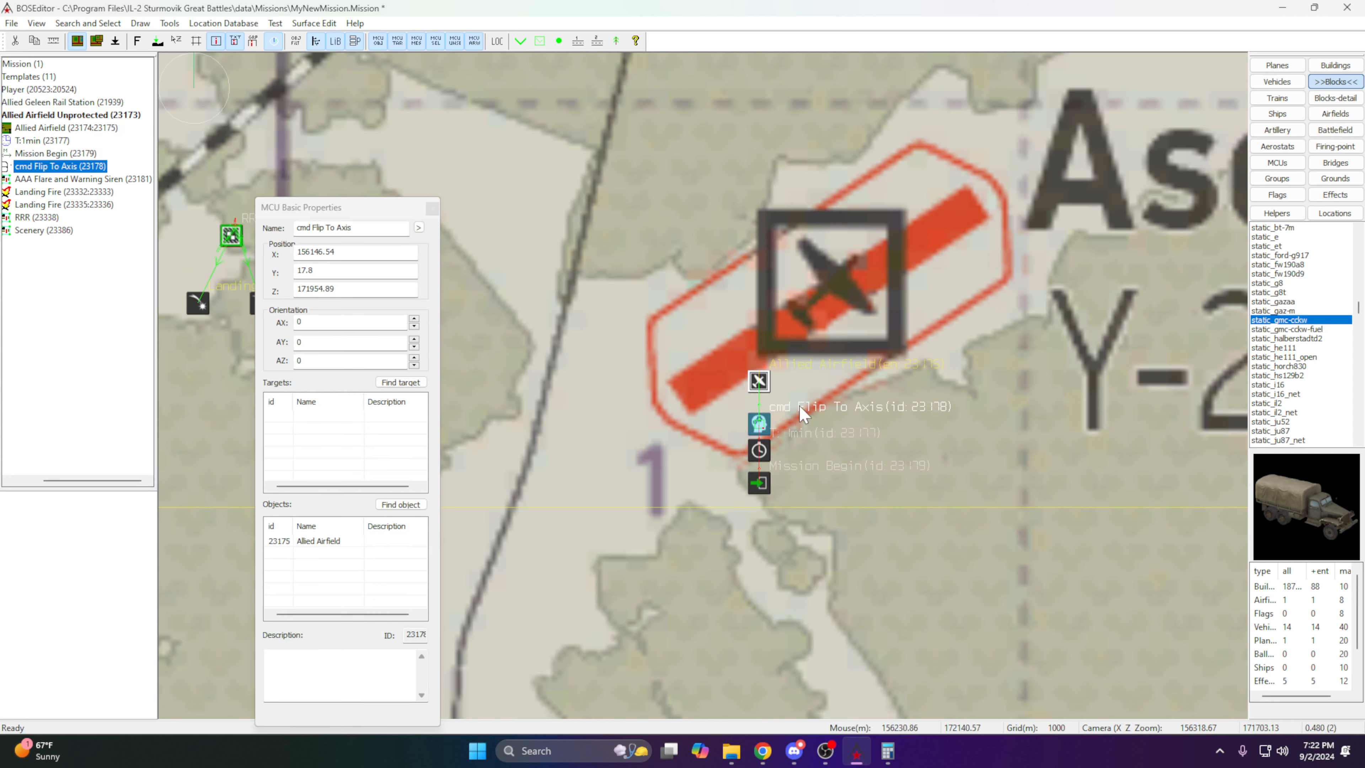
pyautogui.click(336, 227)
pyautogui.doubleClick(336, 228)
pyautogui.write('AI')
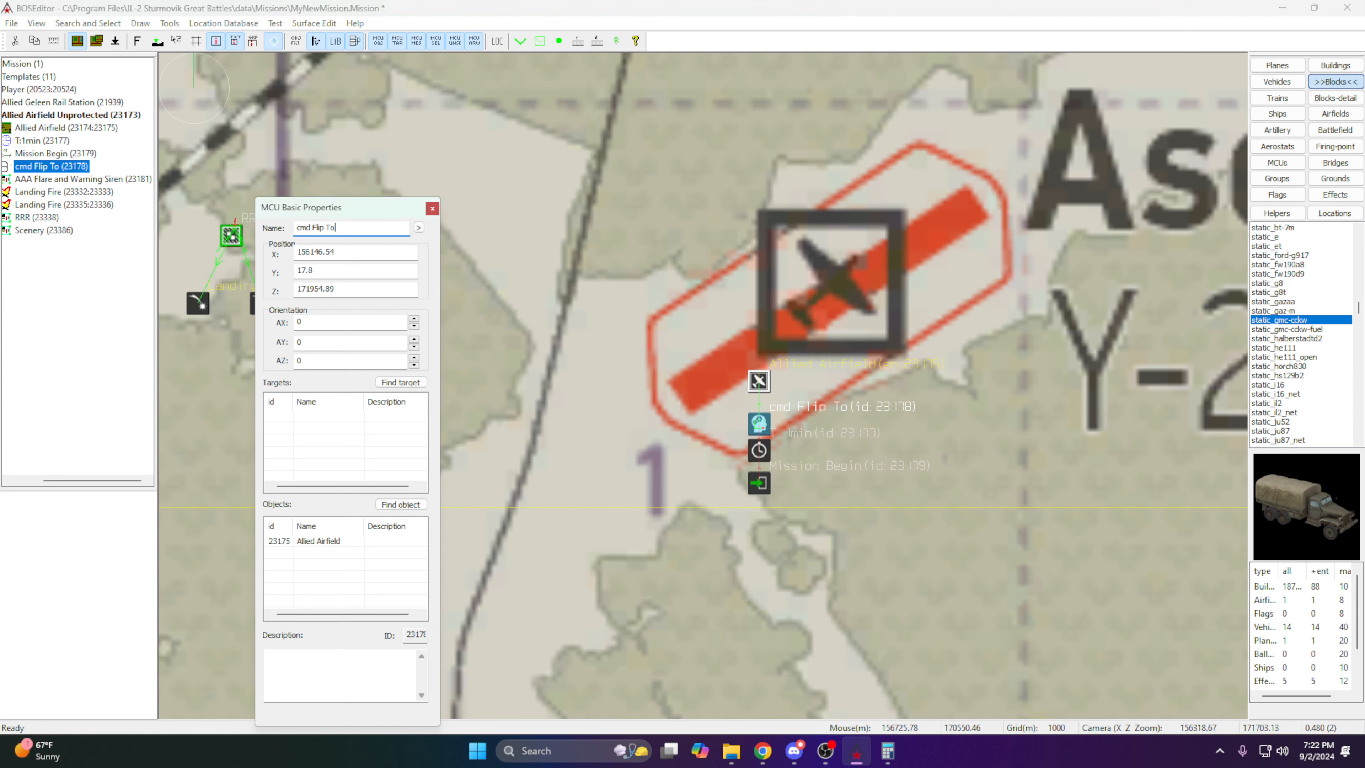
pyautogui.press('BackSpace')
pyautogui.press('BackSpace')
pyautogui.write('USAAF')
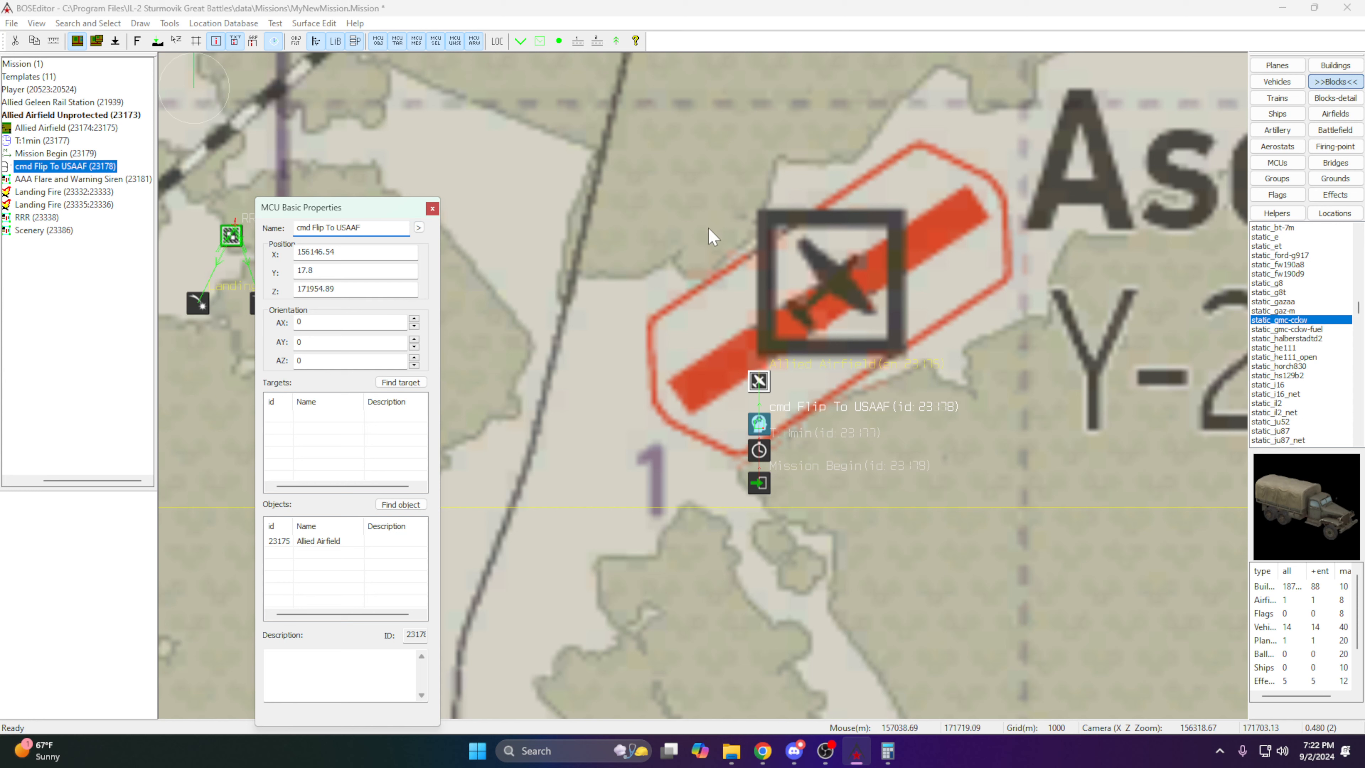
# Set the country in the flip command's advanced behaviour properties to United States.
pyautogui.click(951, 356)
pyautogui.click(759, 383)
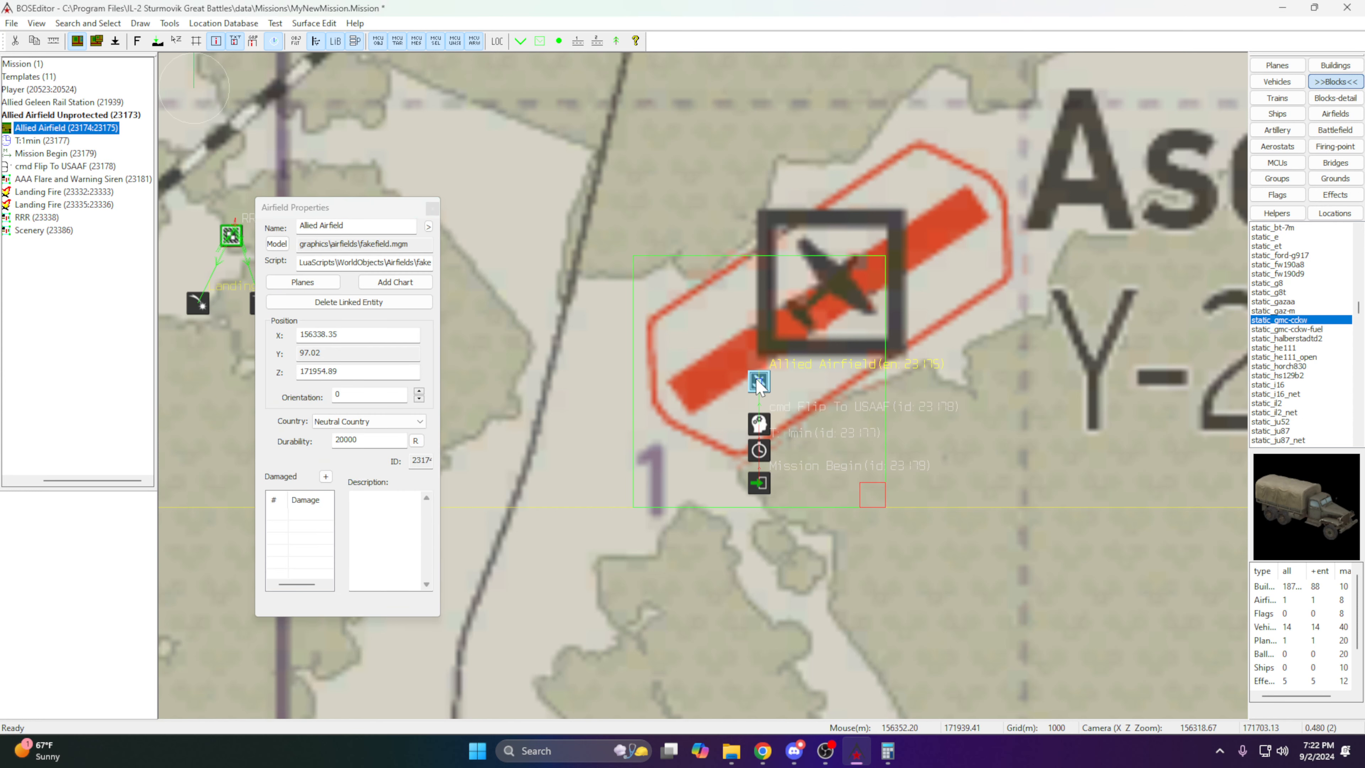
pyautogui.click(899, 397)
pyautogui.click(764, 424)
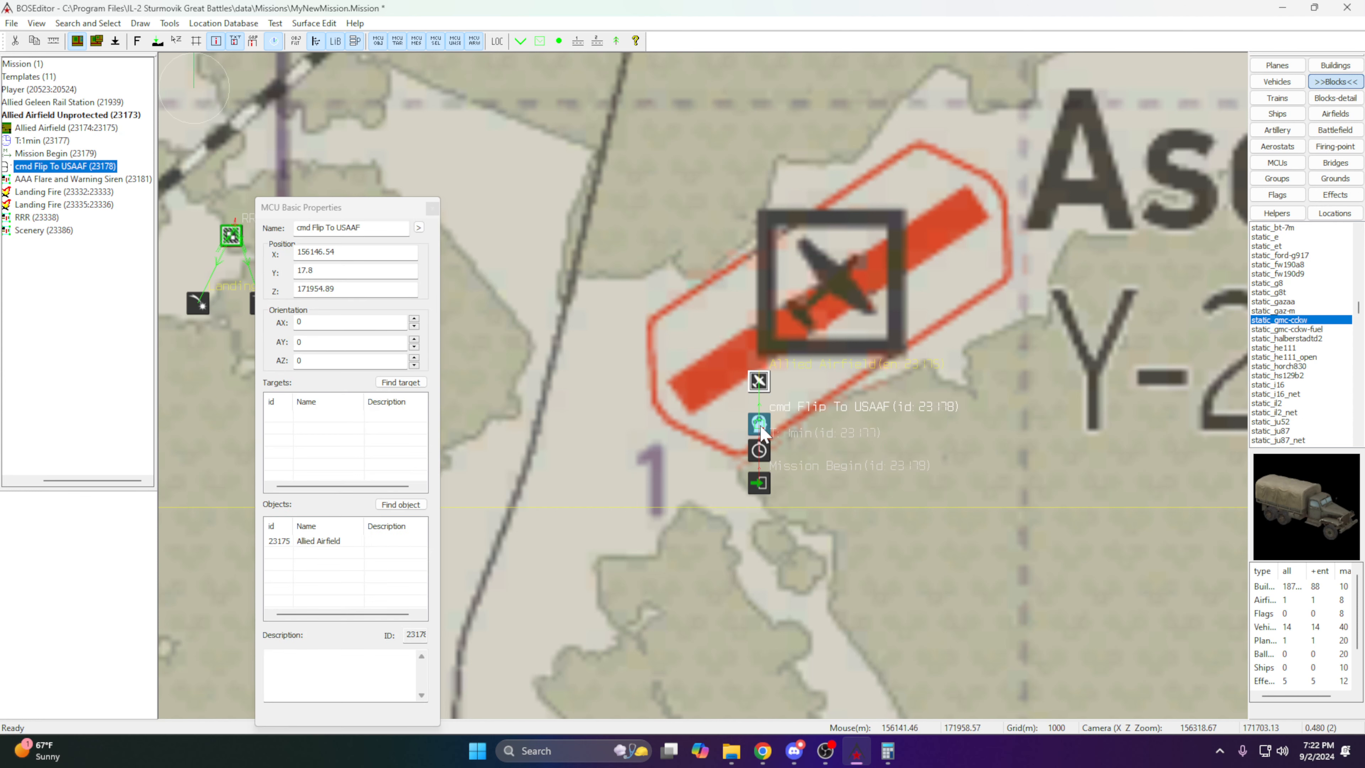
pyautogui.doubleClick(762, 427)
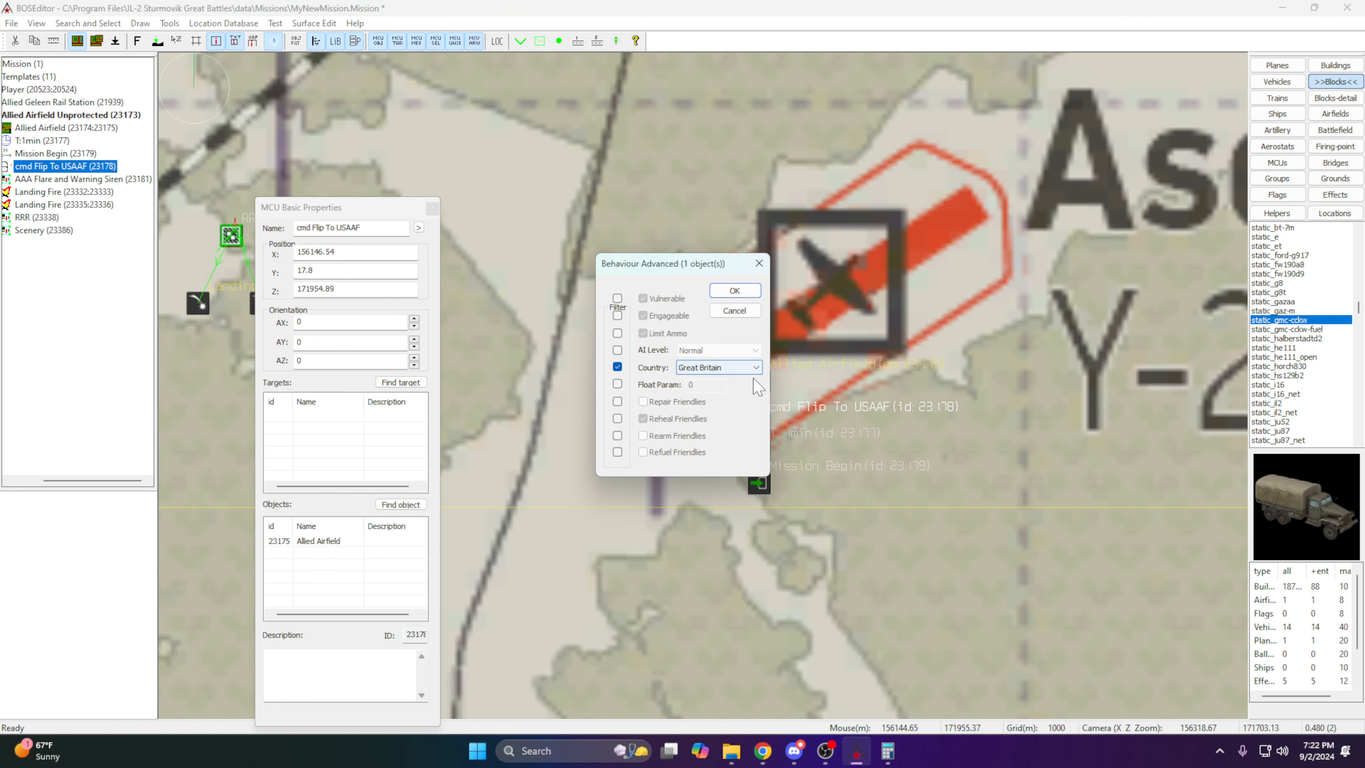
pyautogui.click(726, 368)
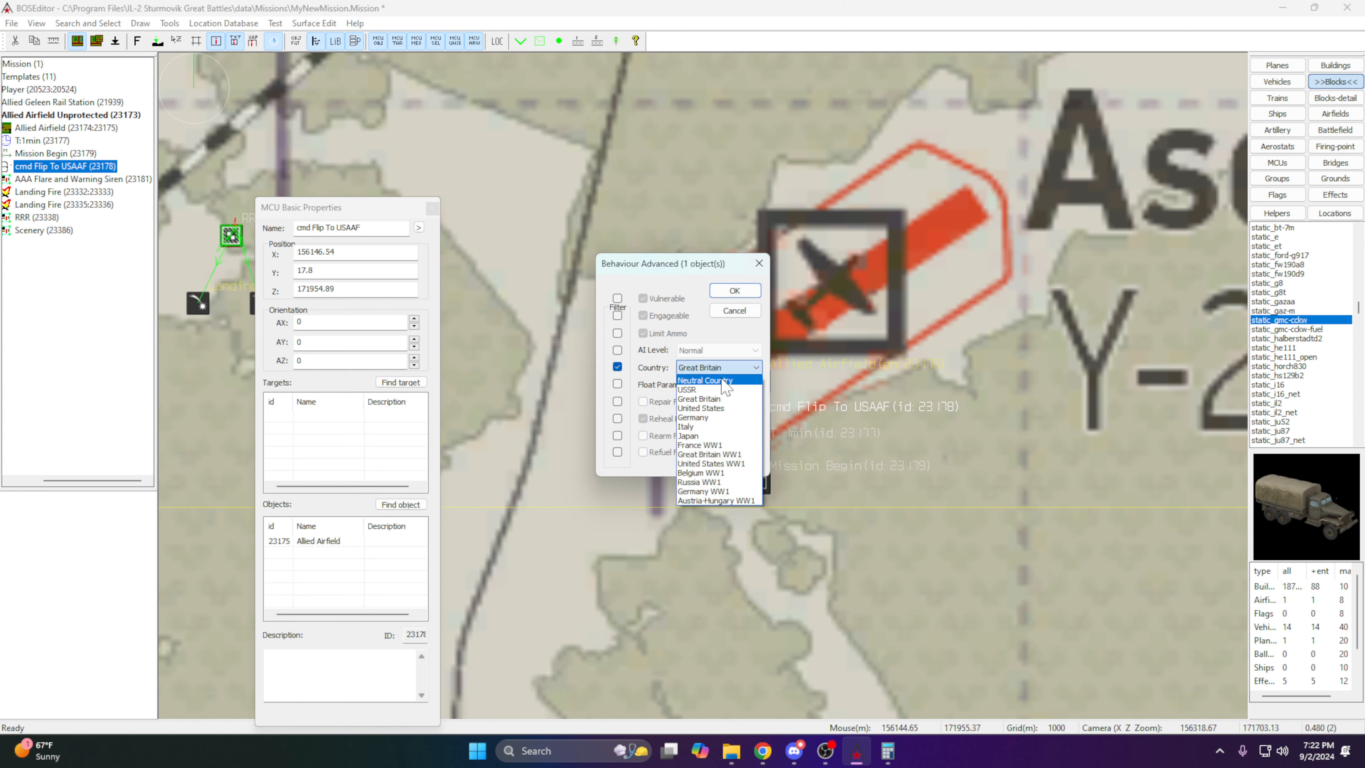
pyautogui.click(720, 421)
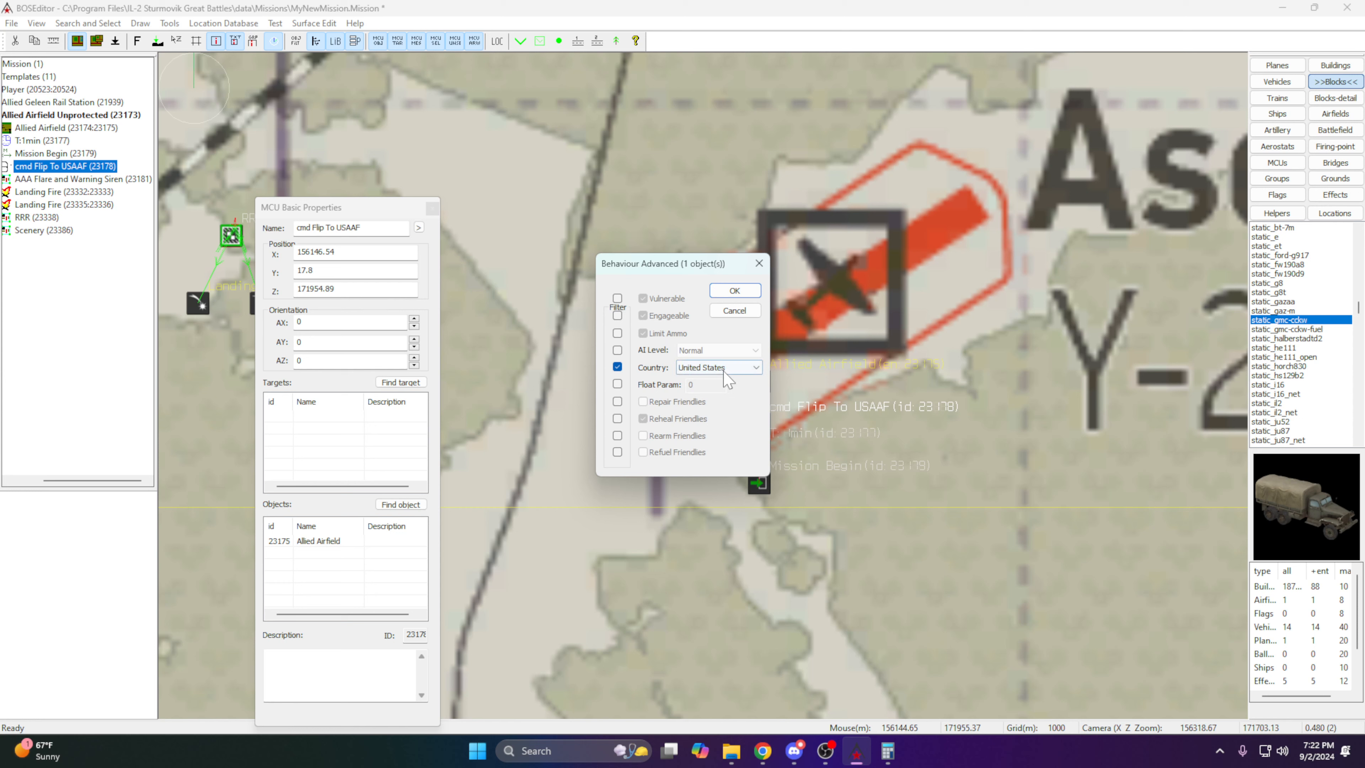
pyautogui.click(744, 291)
pyautogui.click(881, 406)
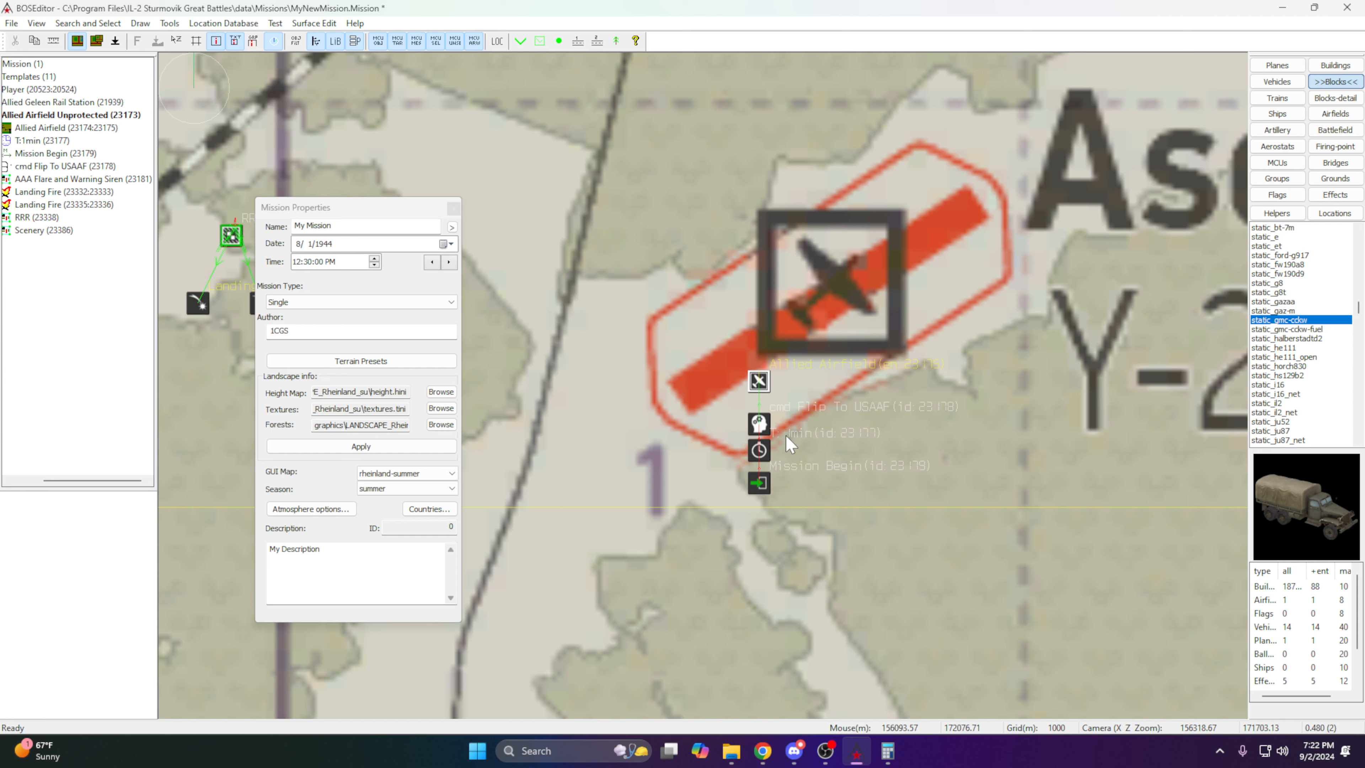
# Move the Allied Airfield object with its flip command, timer and Mission Begin south, placing the airfield at about X 156118, Z 171961.
pyautogui.click(761, 451)
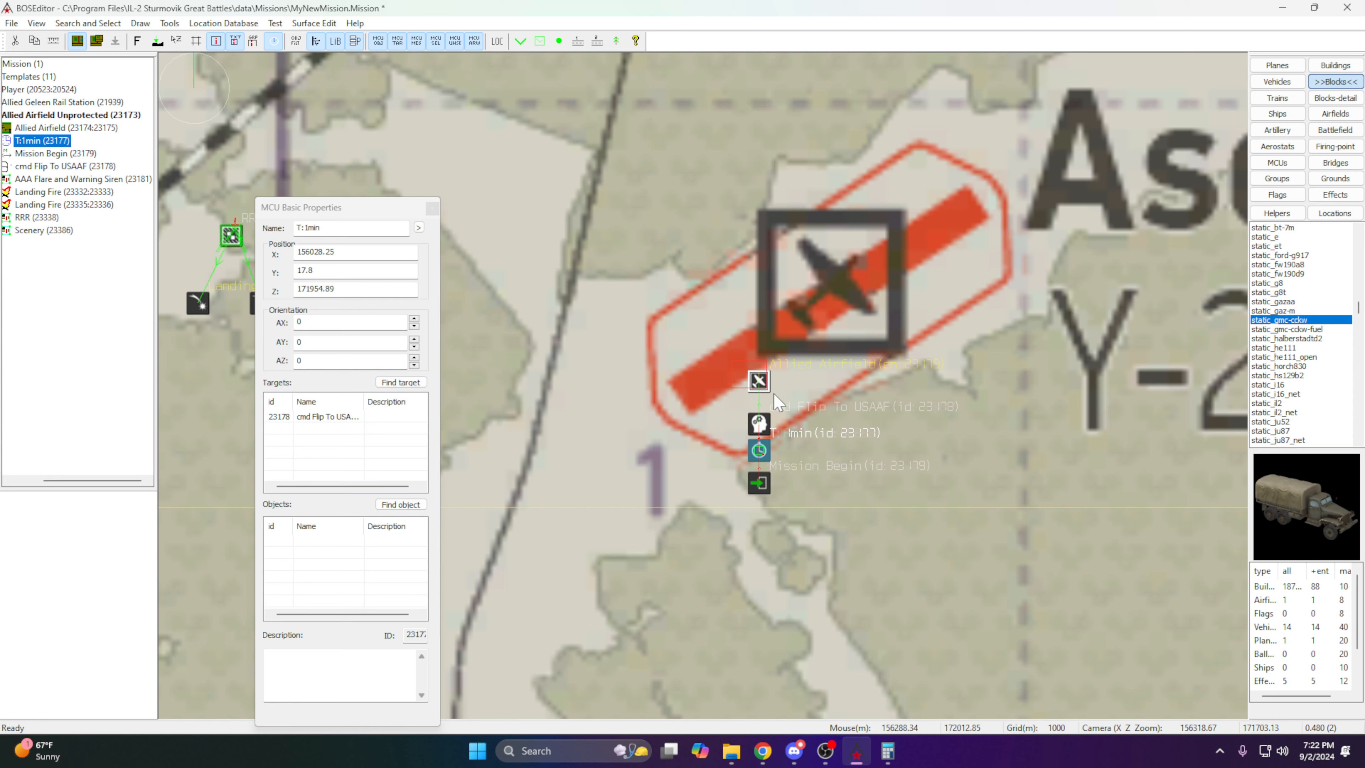
pyautogui.click(796, 404)
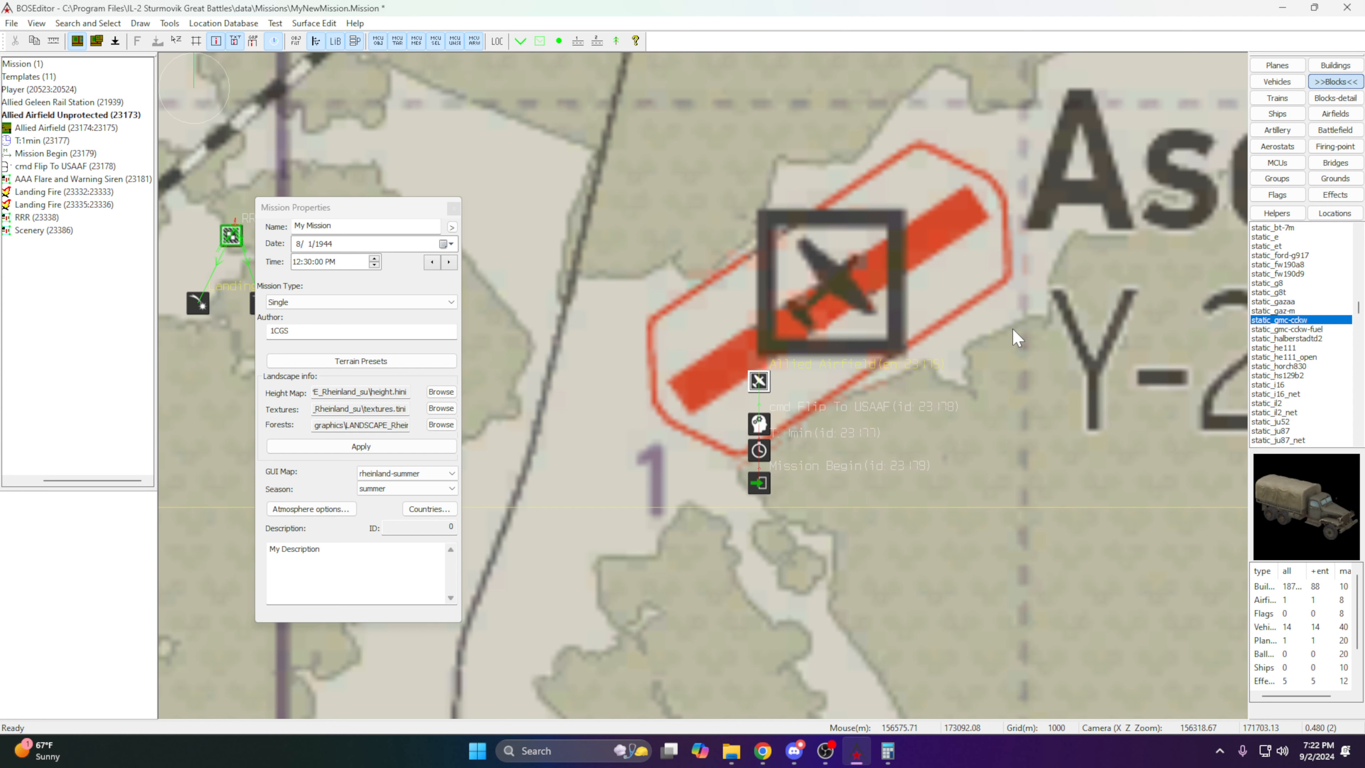
pyautogui.moveTo(712, 337); pyautogui.dragTo(809, 536)
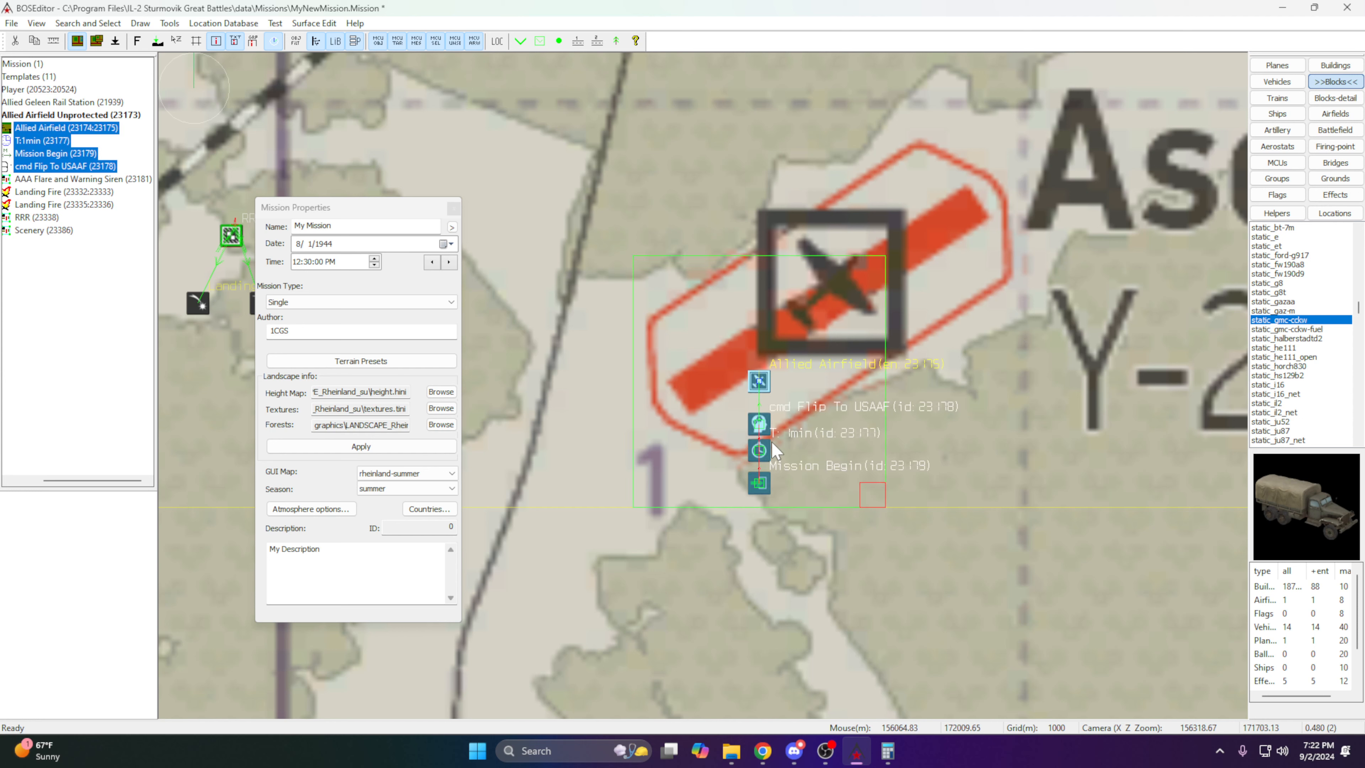
pyautogui.moveTo(756, 388); pyautogui.dragTo(759, 437)
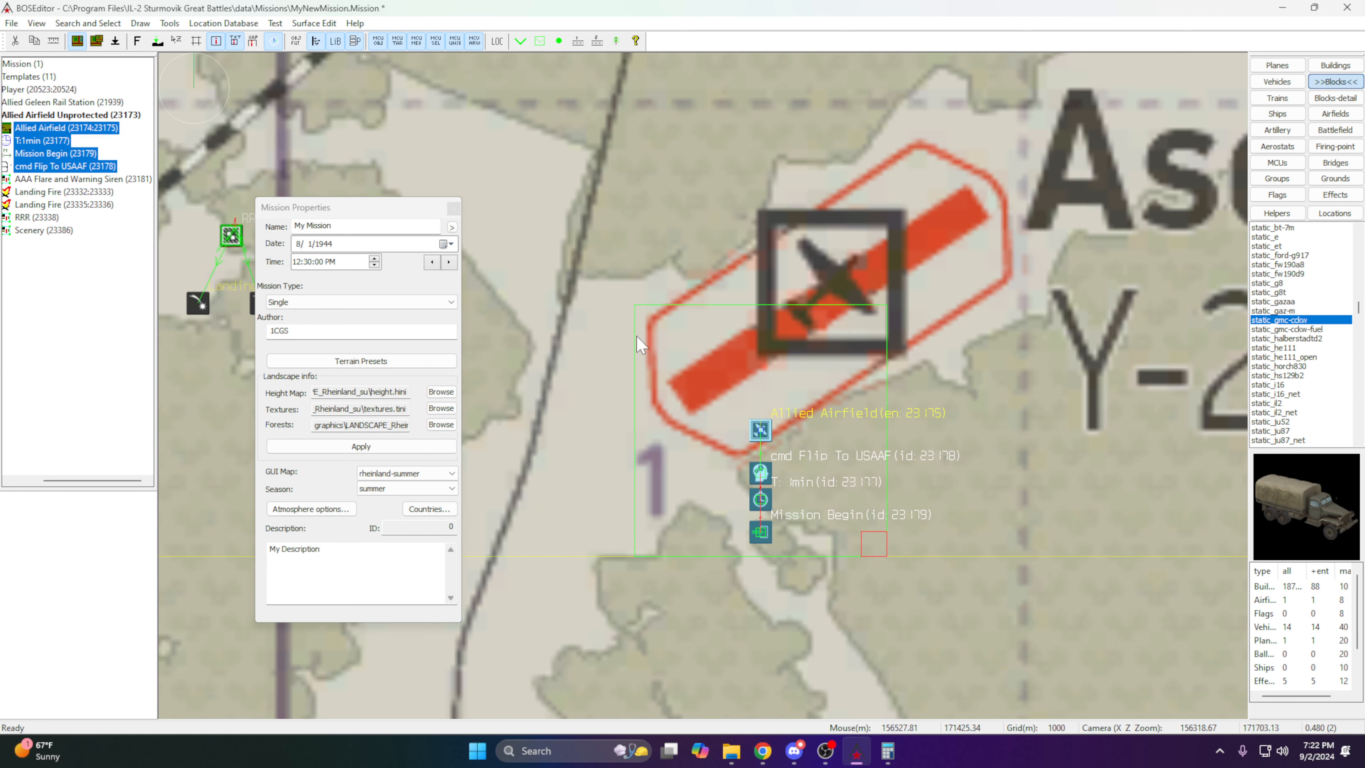
# Switch the display from the drawn map to the landscape textures so the Asch runway and taxiways can be used for placement.
pyautogui.click(115, 43)
pyautogui.press('m')
pyautogui.click(798, 399)
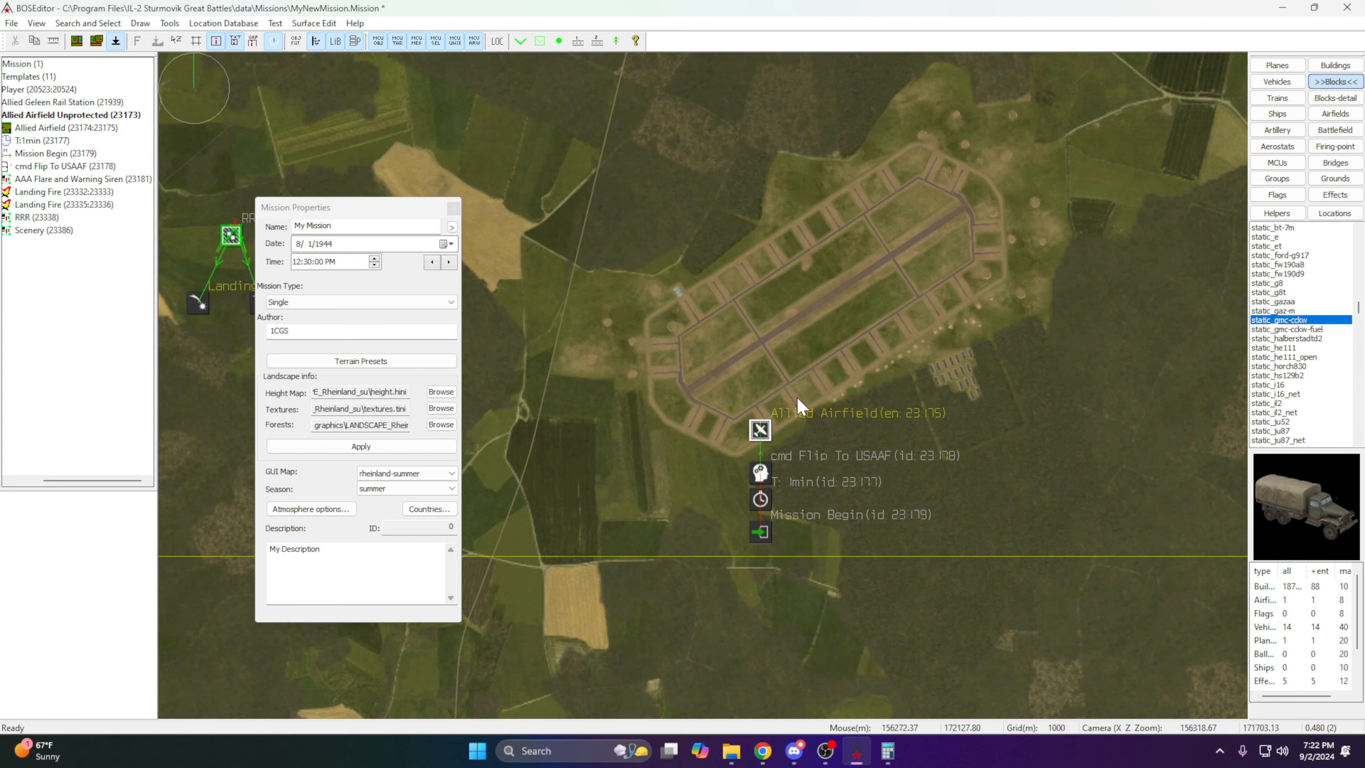
# Move the Allied Airfield object beside the taxiway corner at the field's southern end and rotate it northwest to about 329 degrees.
pyautogui.scroll(1, 795, 419)
pyautogui.click(799, 460)
pyautogui.scroll(3, 806, 430)
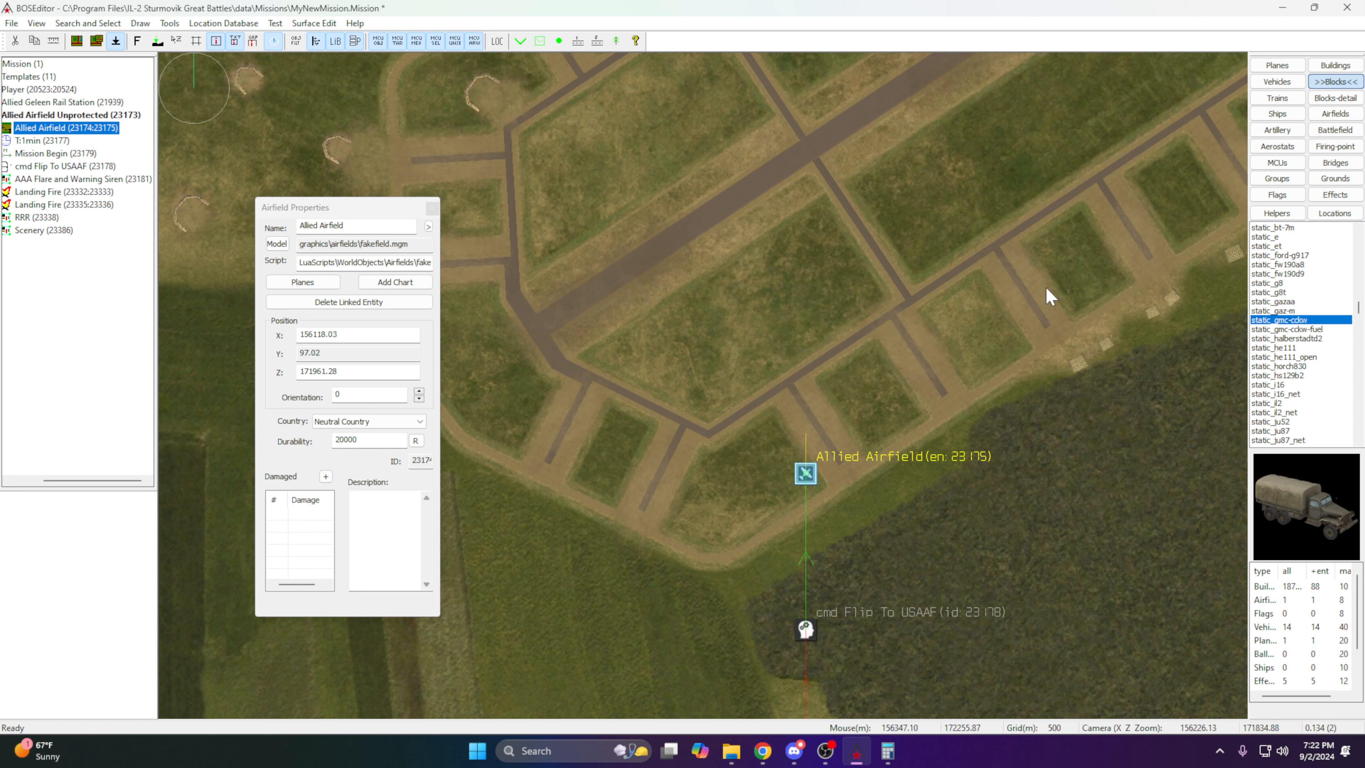
pyautogui.moveTo(805, 474); pyautogui.dragTo(894, 364)
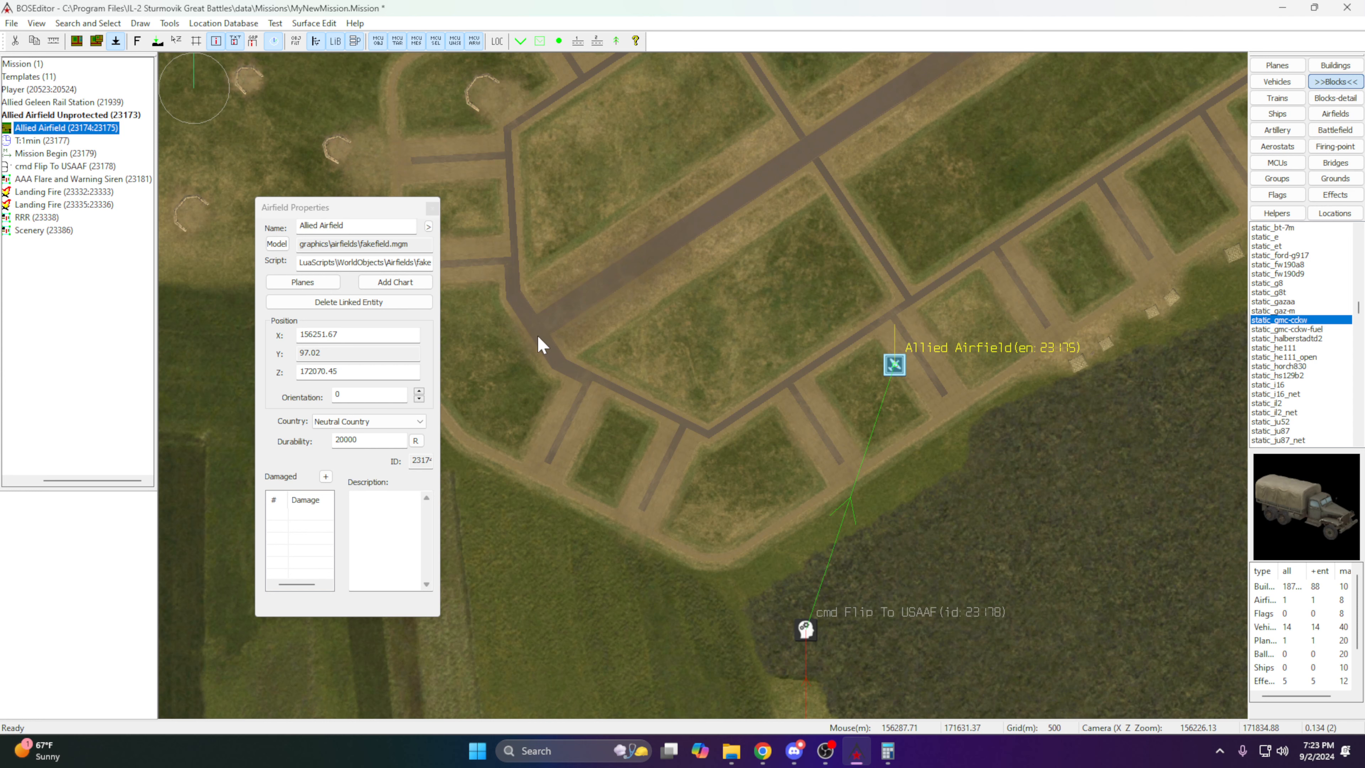
pyautogui.scroll(3, 883, 284)
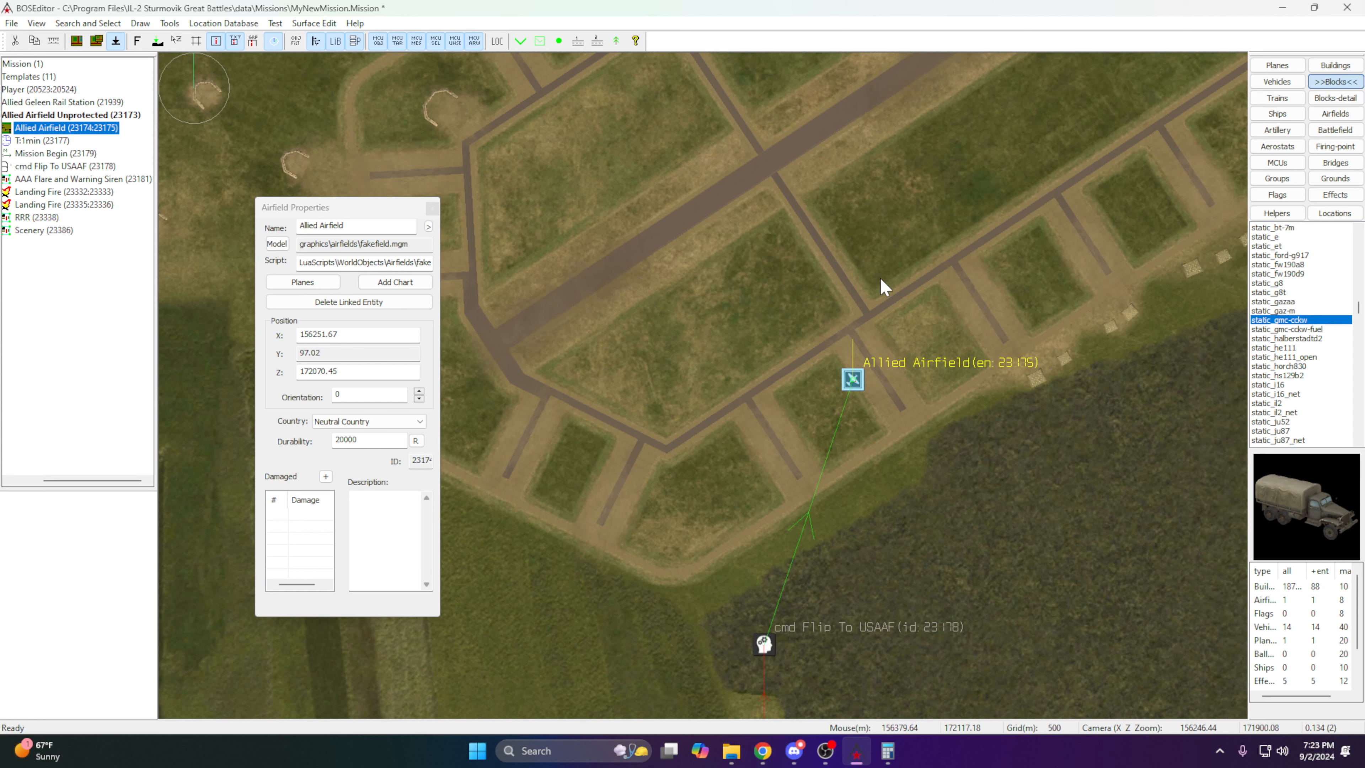
pyautogui.moveTo(866, 388); pyautogui.dragTo(649, 524)
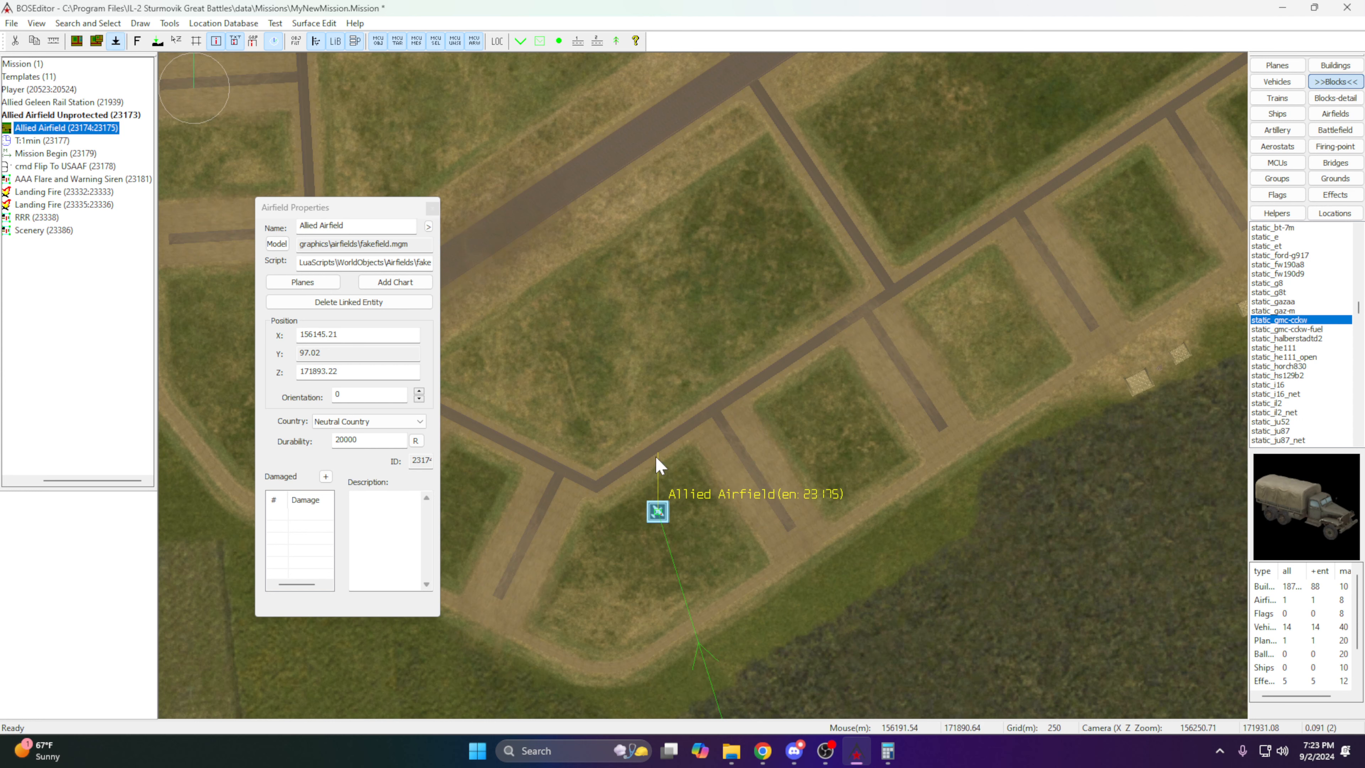
pyautogui.moveTo(657, 456); pyautogui.dragTo(645, 530)
pyautogui.moveTo(618, 483); pyautogui.dragTo(617, 484)
pyautogui.click(682, 471)
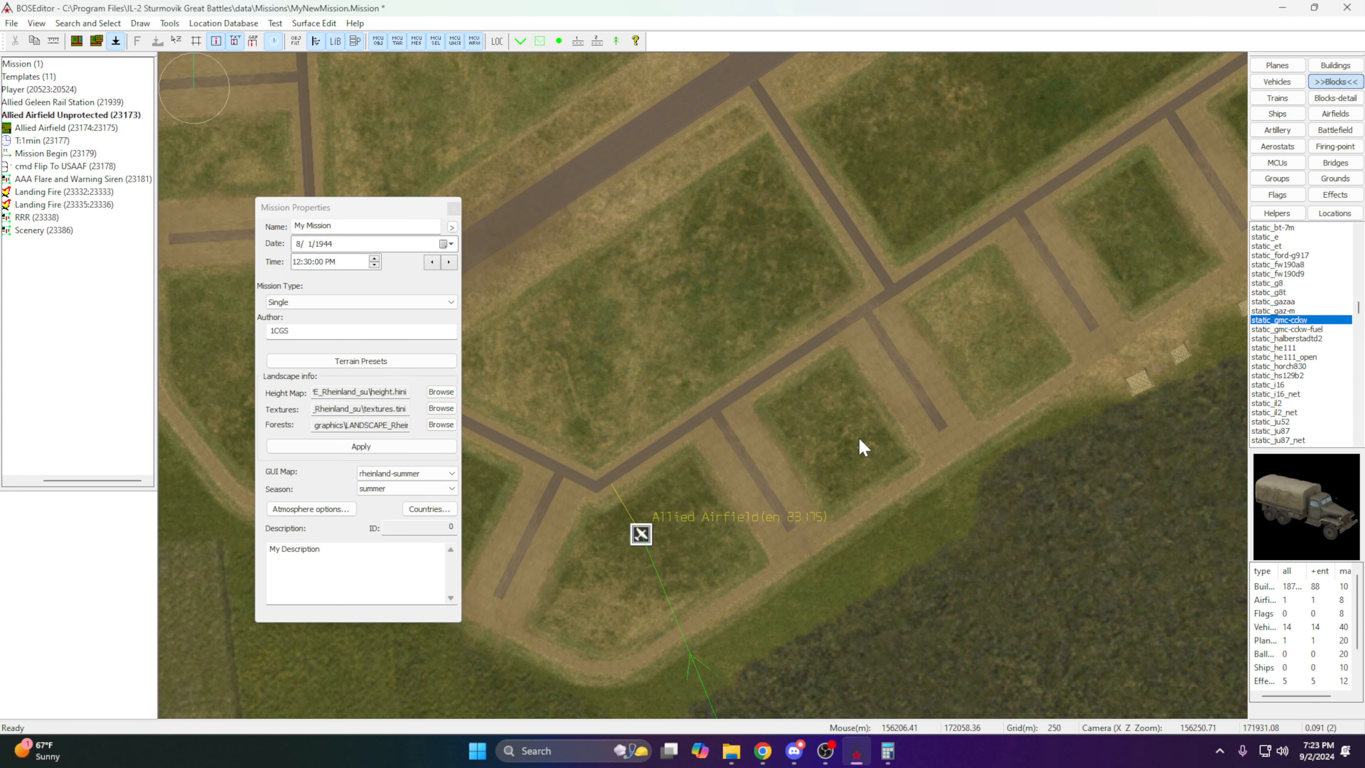
# Preview the fakefield airfield object to examine its spawn spacing and direction.
pyautogui.click(1338, 115)
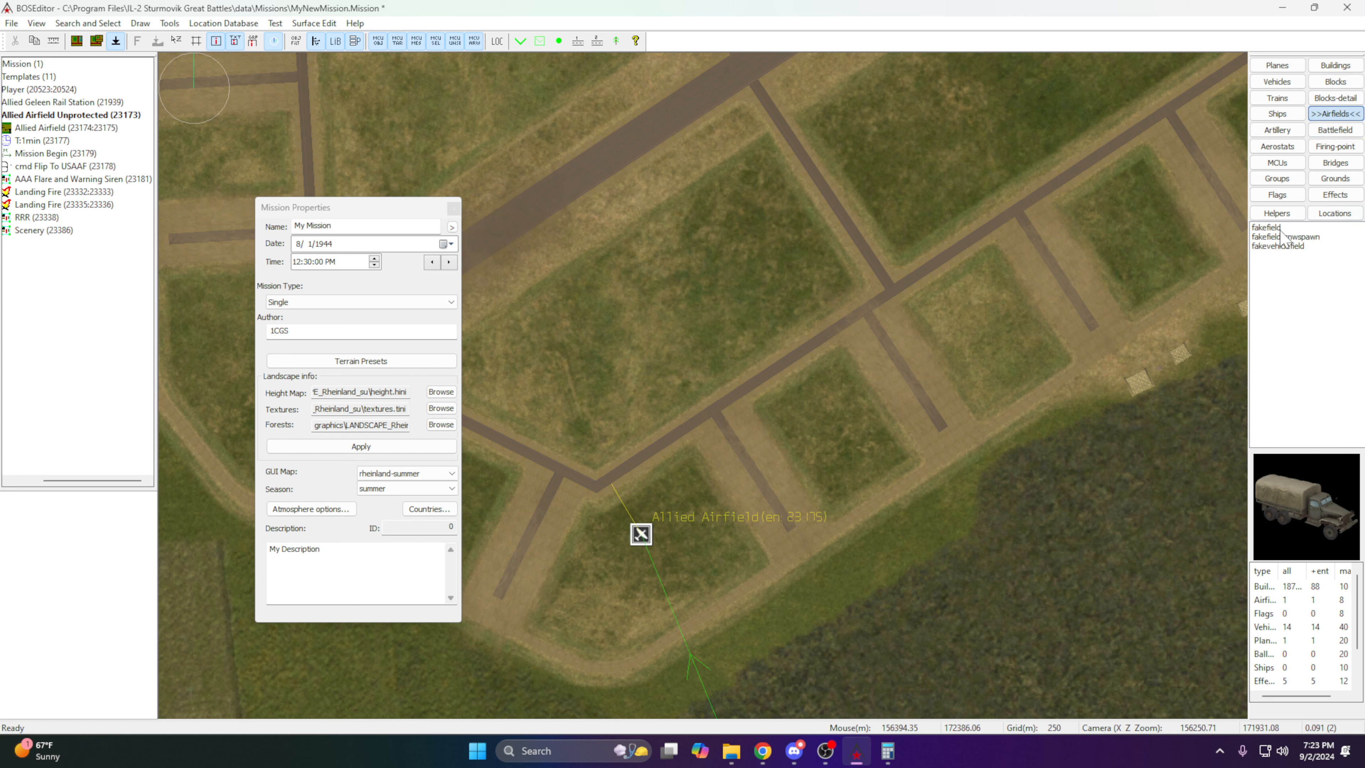
pyautogui.click(1260, 228)
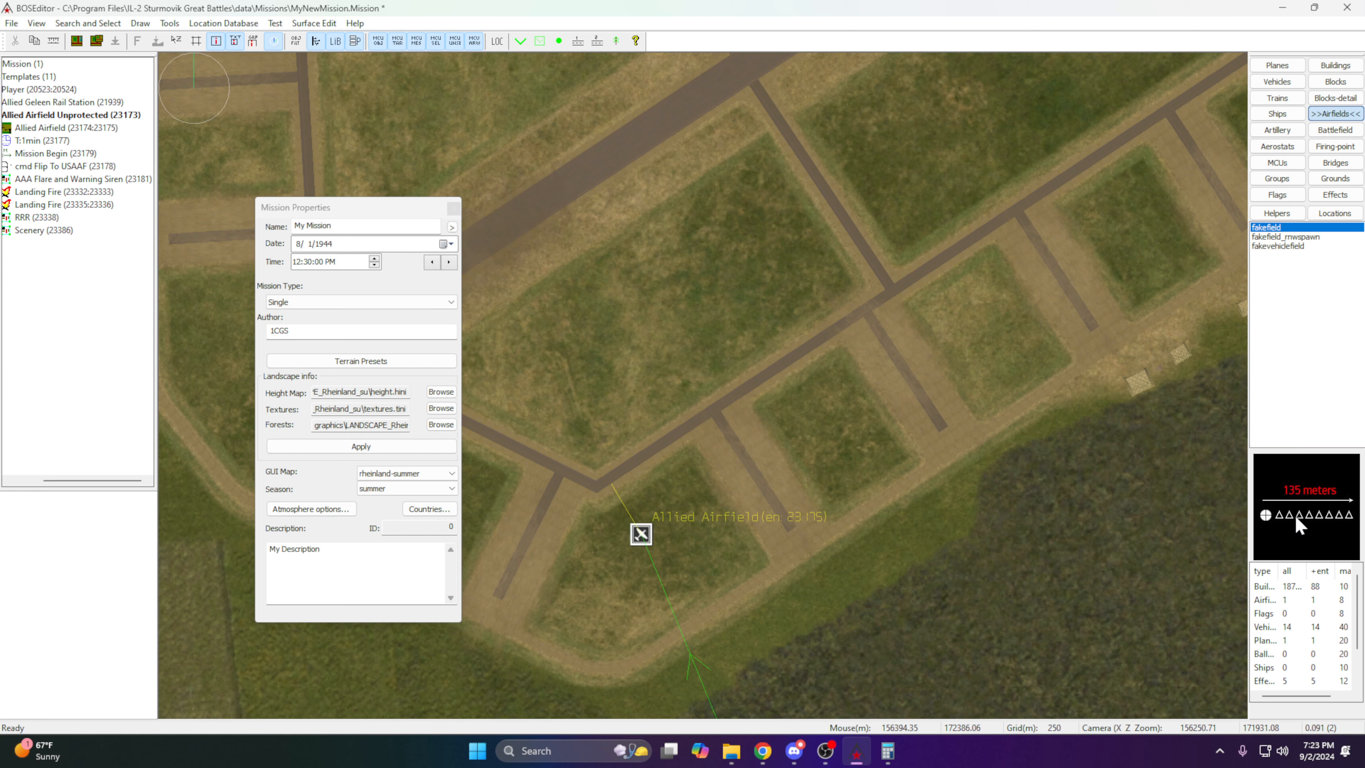
pyautogui.moveTo(704, 517); pyautogui.dragTo(775, 490)
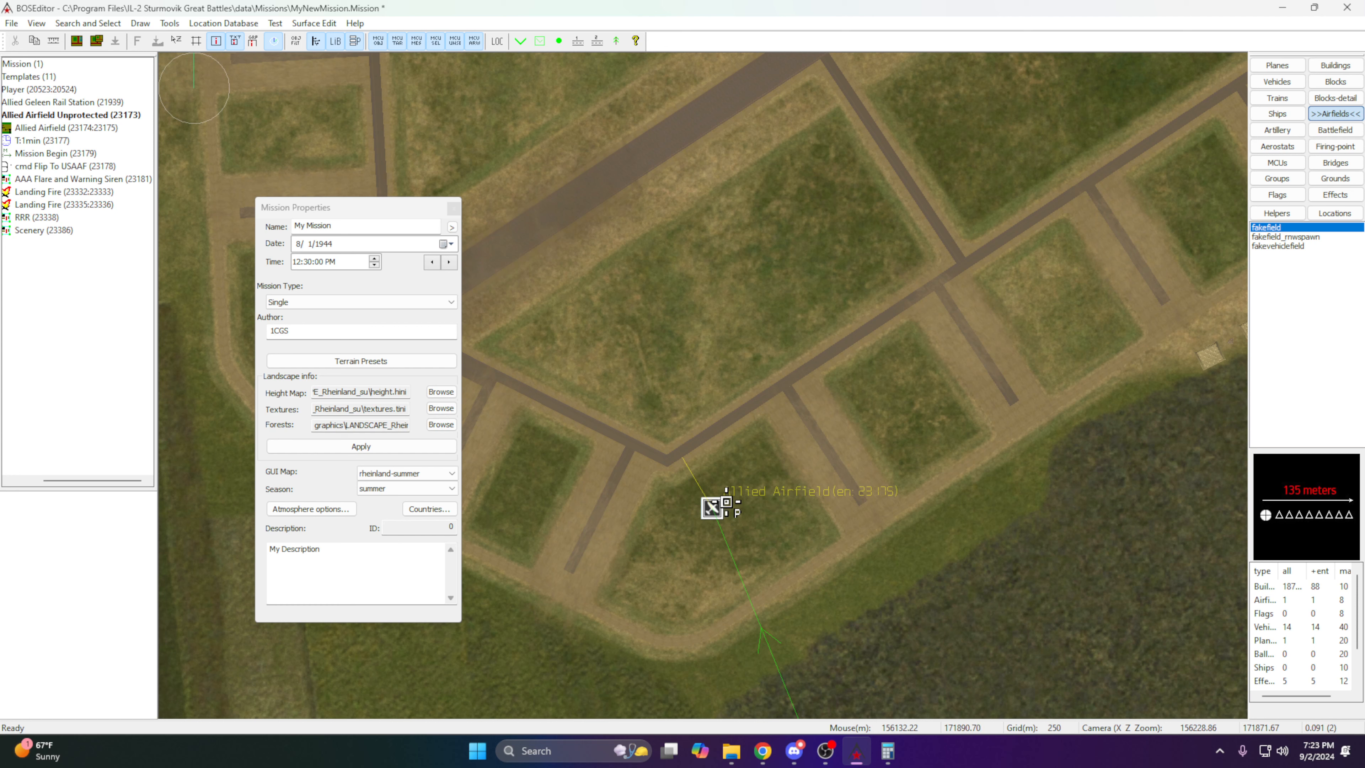
# Try the Allied Airfield object beside the taxiway junction farther northeast, then return it to the southern taxiway corner.
pyautogui.click(715, 506)
pyautogui.doubleClick(718, 512)
pyautogui.moveTo(720, 516); pyautogui.dragTo(804, 464)
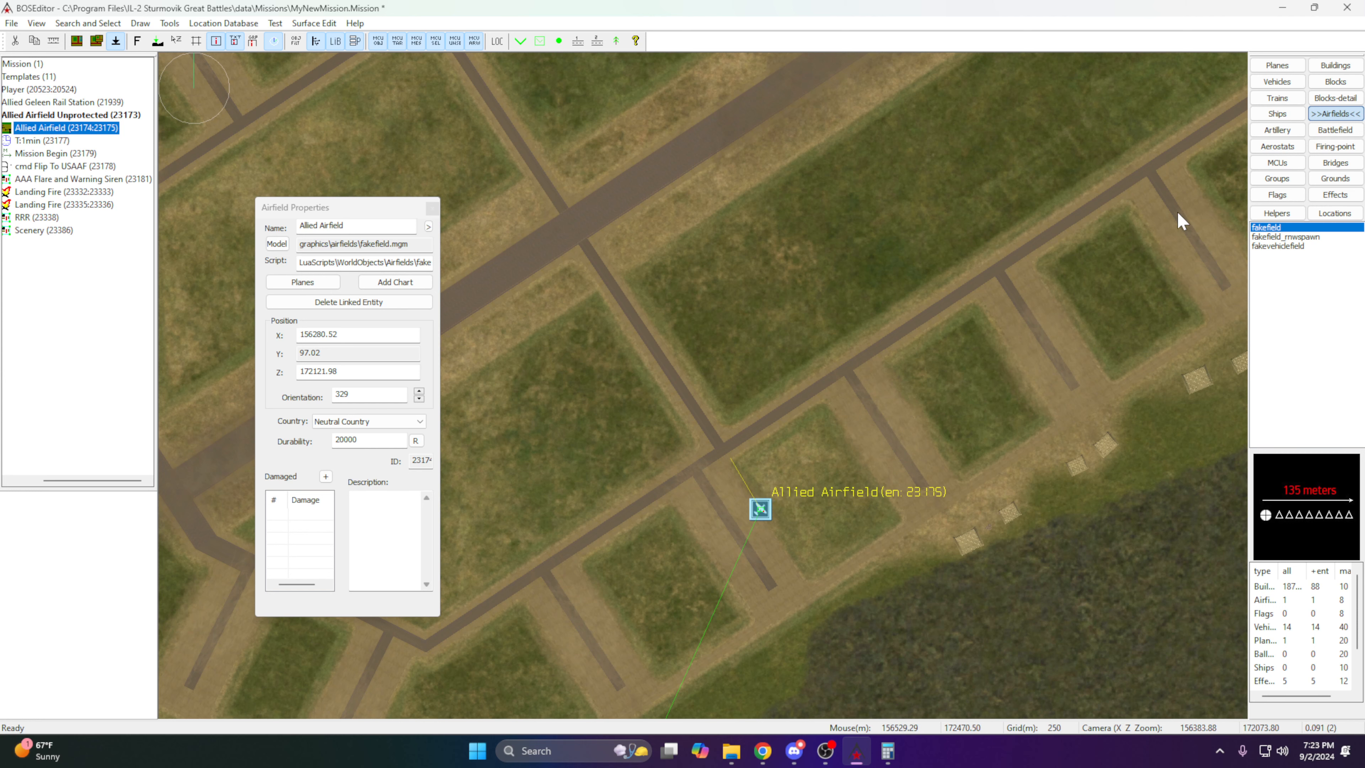
pyautogui.moveTo(896, 460); pyautogui.dragTo(1004, 403)
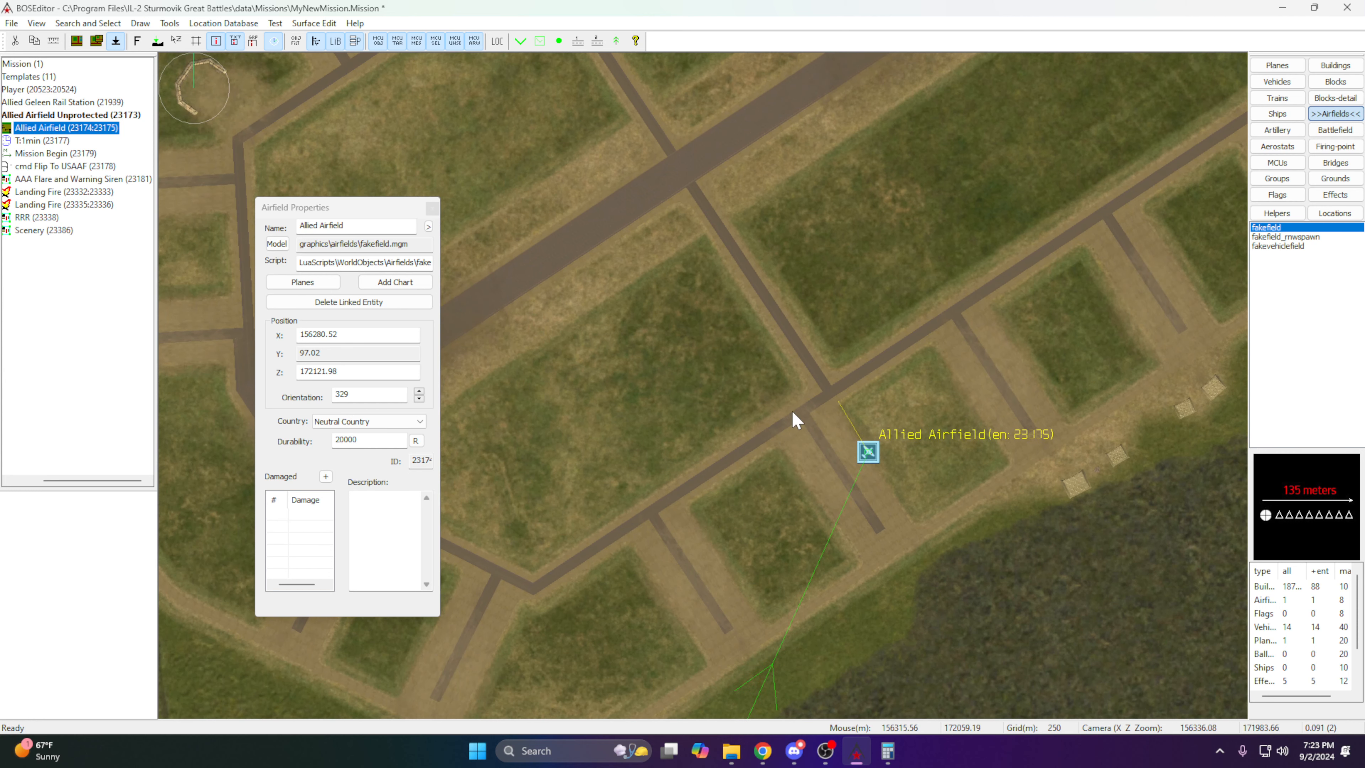
pyautogui.moveTo(766, 479); pyautogui.dragTo(856, 419)
pyautogui.moveTo(959, 391); pyautogui.dragTo(714, 554)
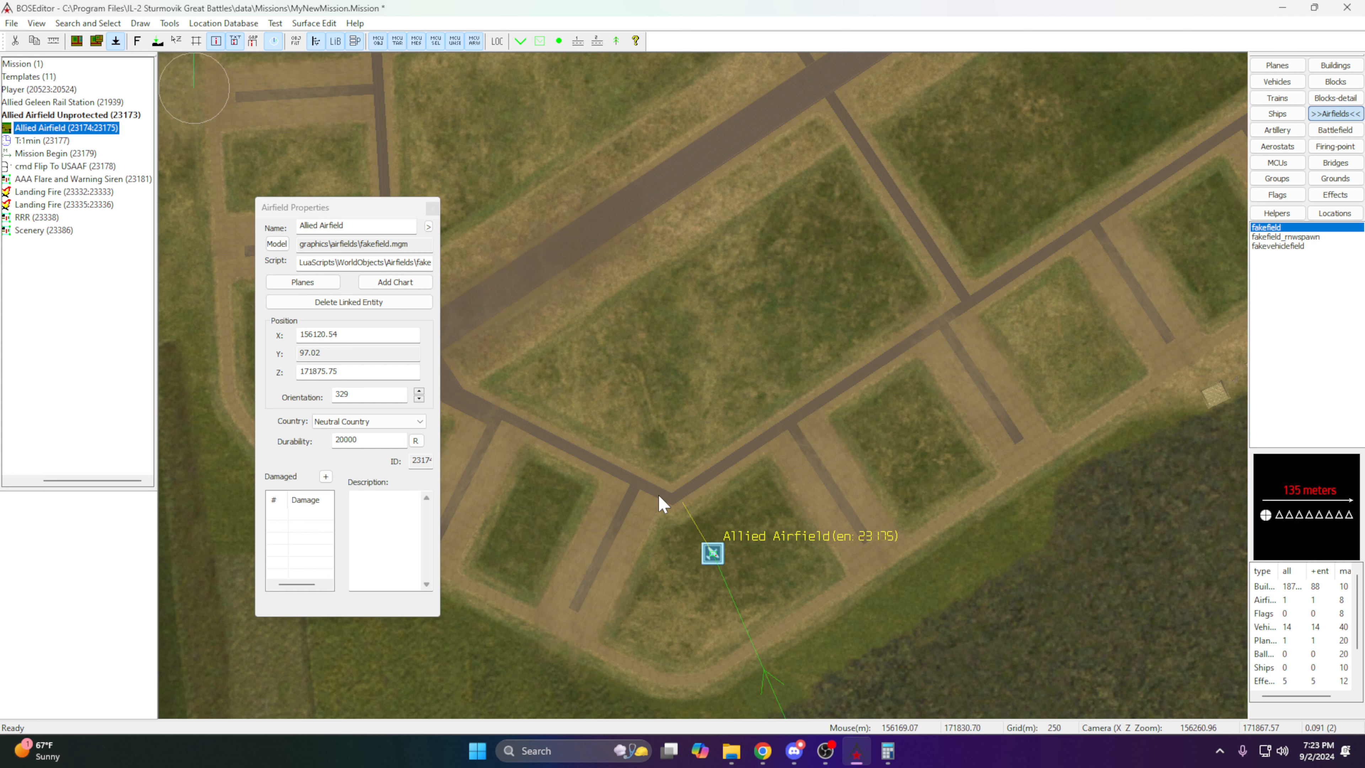
pyautogui.moveTo(517, 427); pyautogui.dragTo(712, 479)
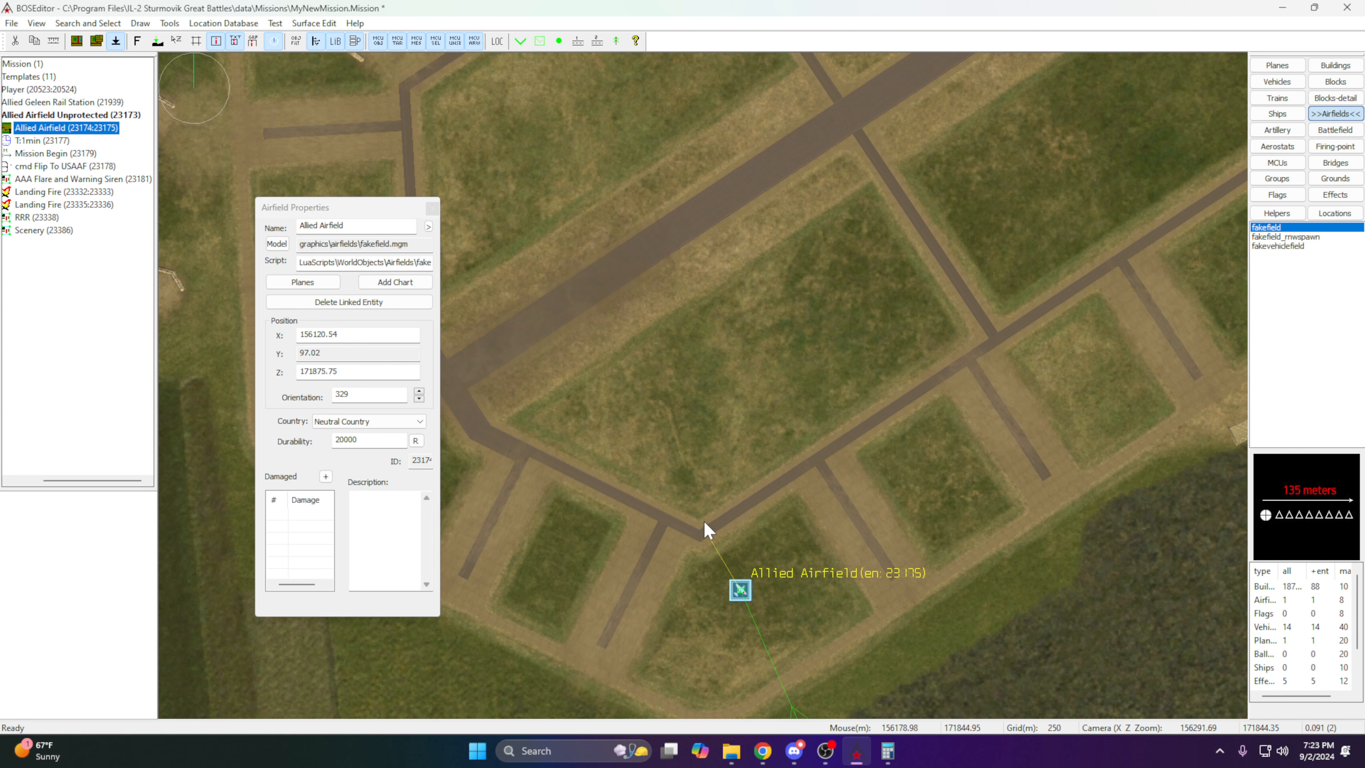
# Rotate the Allied Airfield object to 328 degrees and position it just southeast of the taxiway corner at about X 156119, Z 171882.
pyautogui.scroll(3, 697, 601)
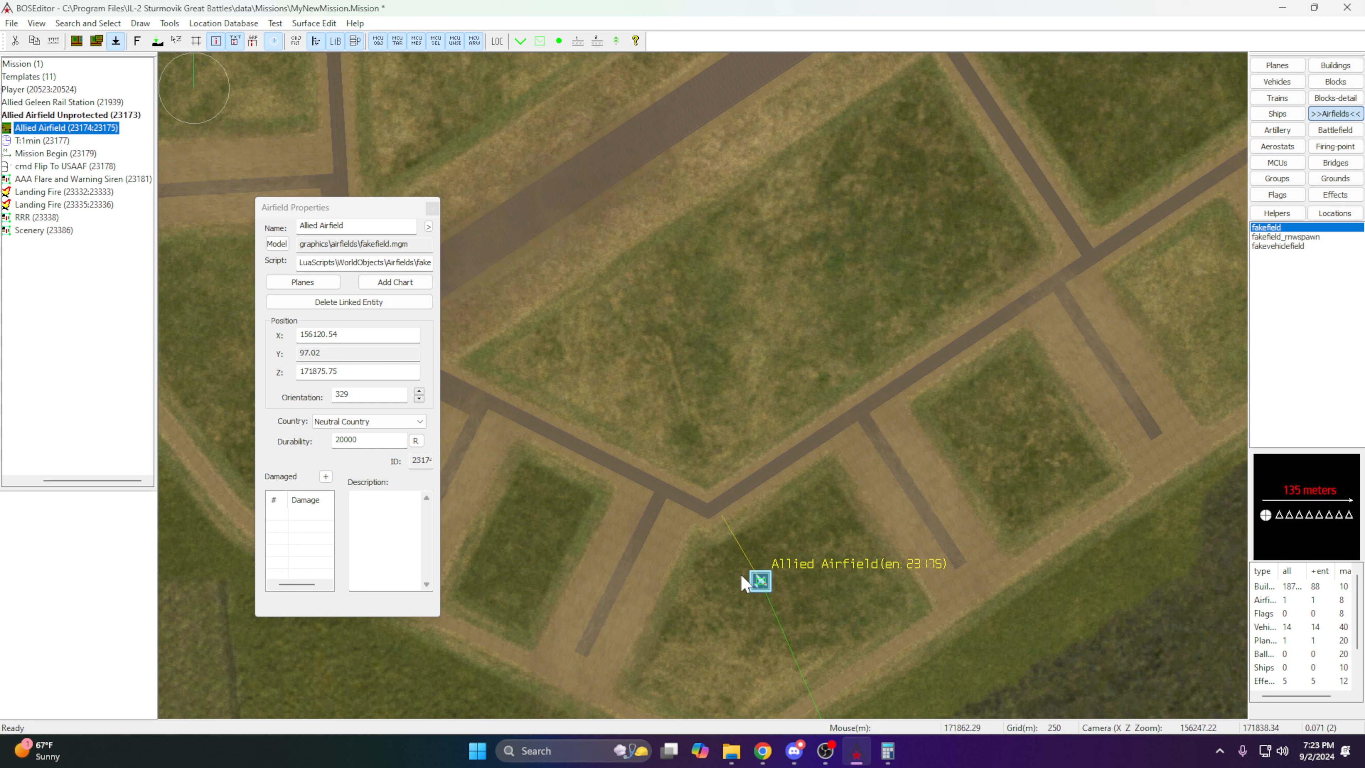
pyautogui.moveTo(761, 581); pyautogui.dragTo(768, 585)
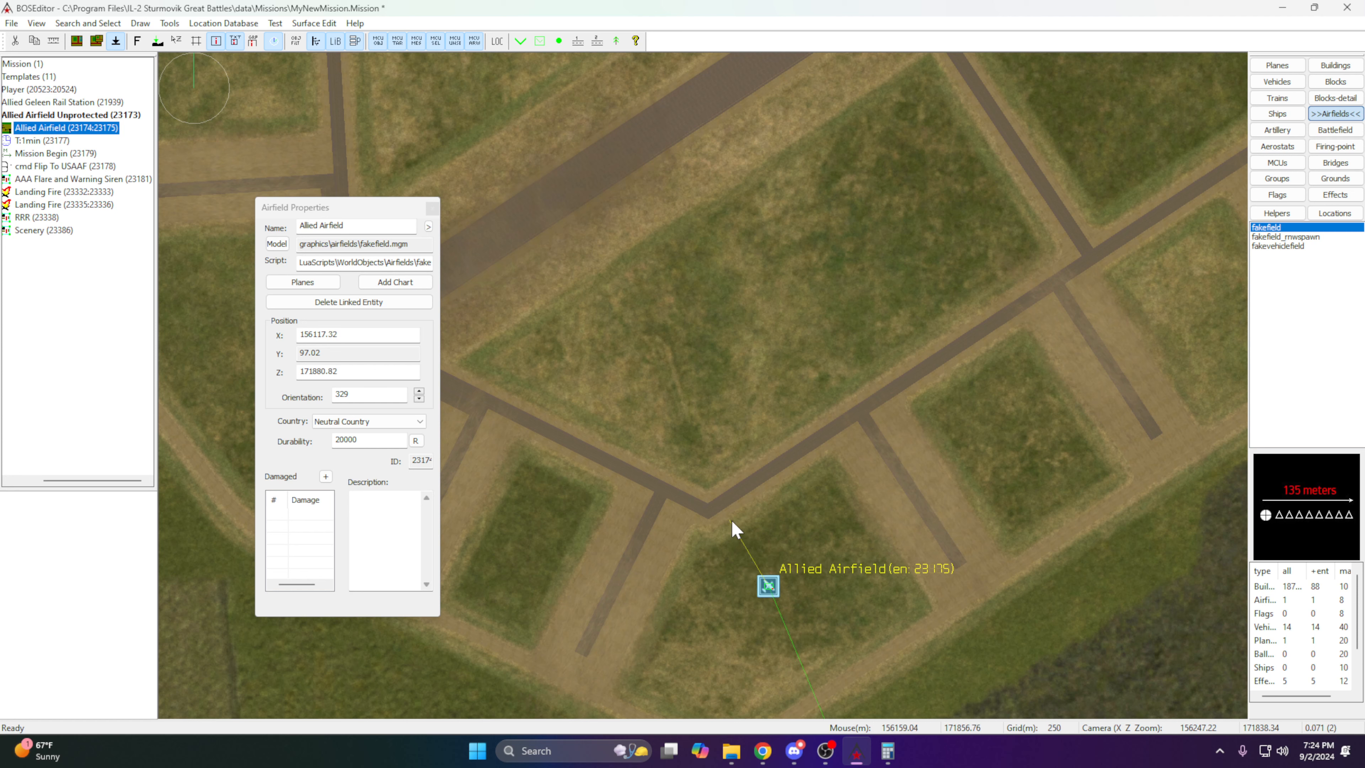
pyautogui.moveTo(744, 538)
pyautogui.keyDown('alt'); pyautogui.mouseDown()
pyautogui.moveTo(725, 542)
pyautogui.moveTo(760, 536)
pyautogui.moveTo(822, 567)
pyautogui.moveTo(816, 629)
pyautogui.moveTo(802, 547)
pyautogui.moveTo(726, 528)
pyautogui.moveTo(704, 599)
pyautogui.moveTo(704, 569)
pyautogui.moveTo(775, 531)
pyautogui.moveTo(814, 624)
pyautogui.moveTo(713, 568)
pyautogui.moveTo(777, 531)
pyautogui.moveTo(717, 540)
pyautogui.moveTo(732, 526)
pyautogui.mouseUp(); pyautogui.keyUp('alt')
pyautogui.moveTo(768, 592); pyautogui.dragTo(721, 517)
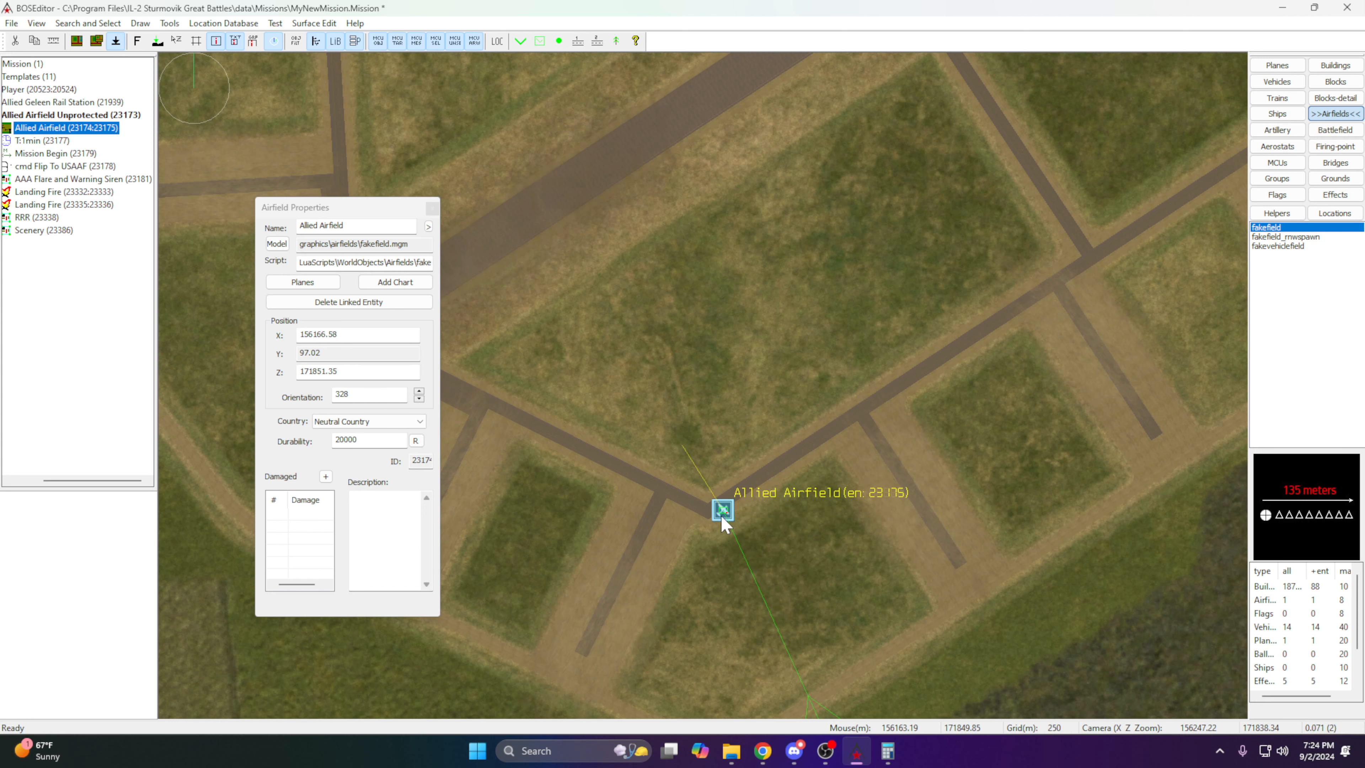
pyautogui.scroll(3, 722, 524)
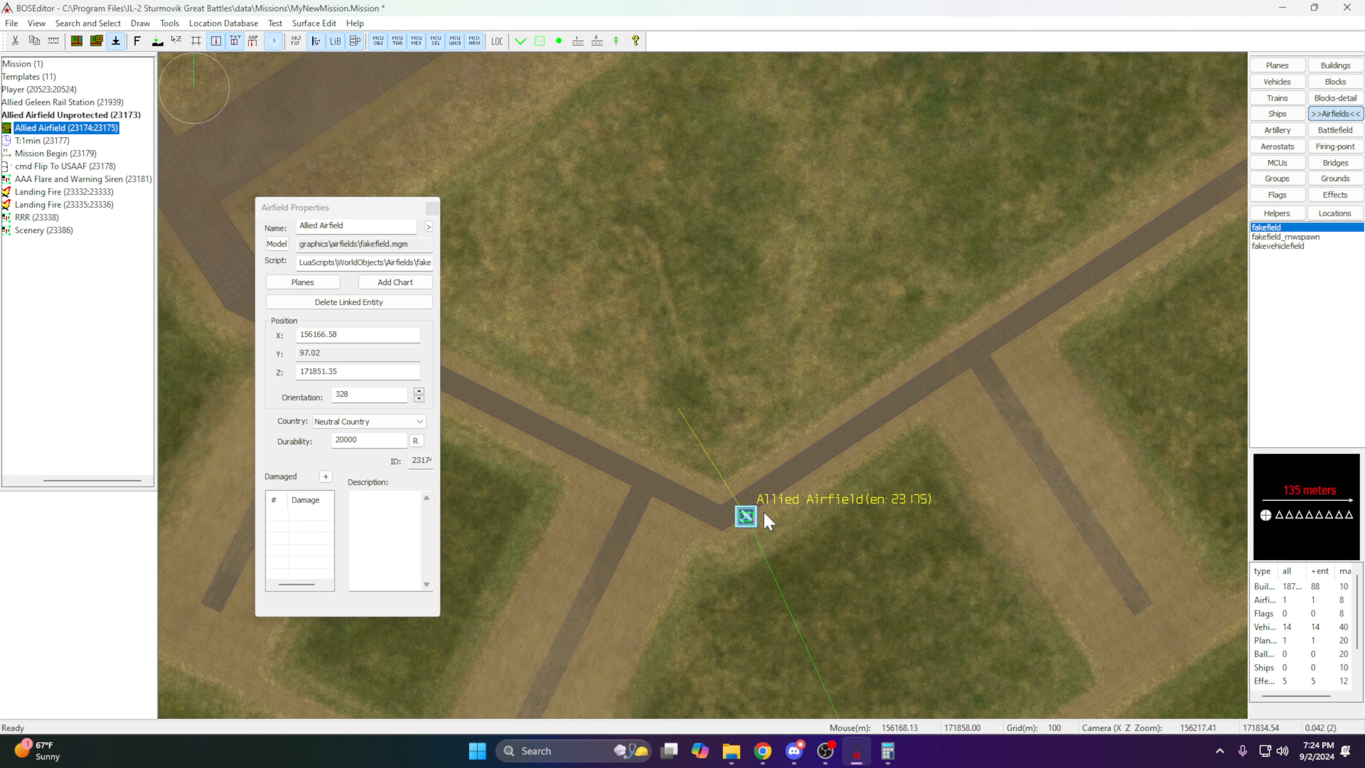
pyautogui.moveTo(745, 515); pyautogui.dragTo(821, 637)
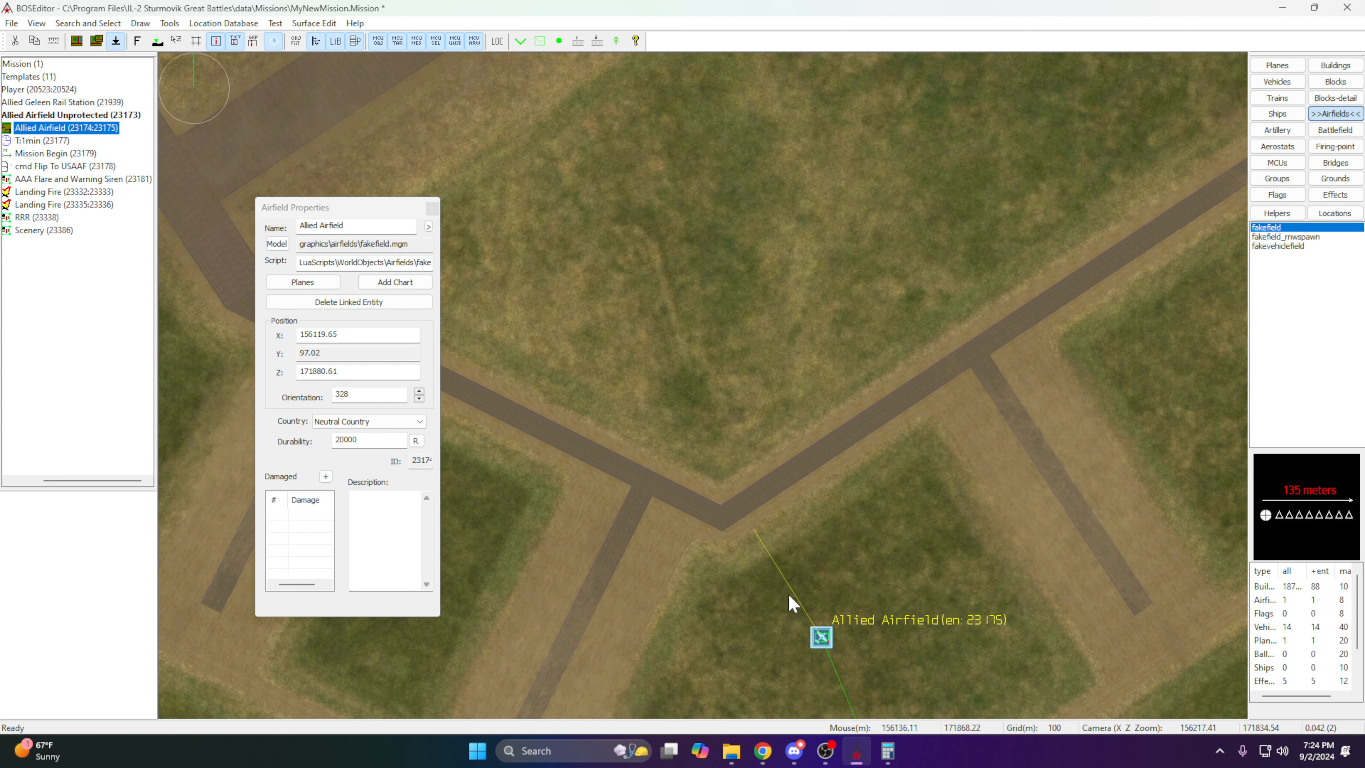
pyautogui.moveTo(755, 541); pyautogui.dragTo(733, 495, button='middle')
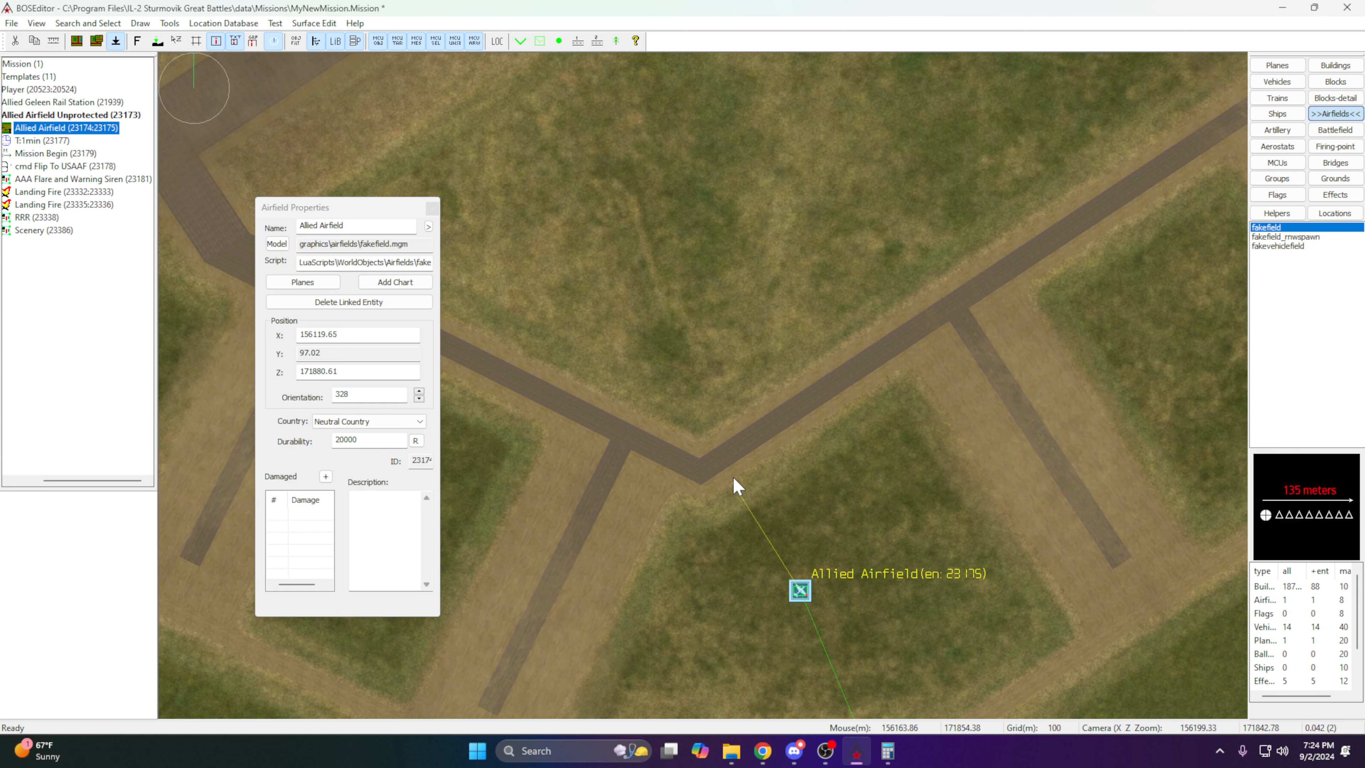
pyautogui.moveTo(801, 589); pyautogui.dragTo(805, 587)
pyautogui.scroll(-5, 805, 587)
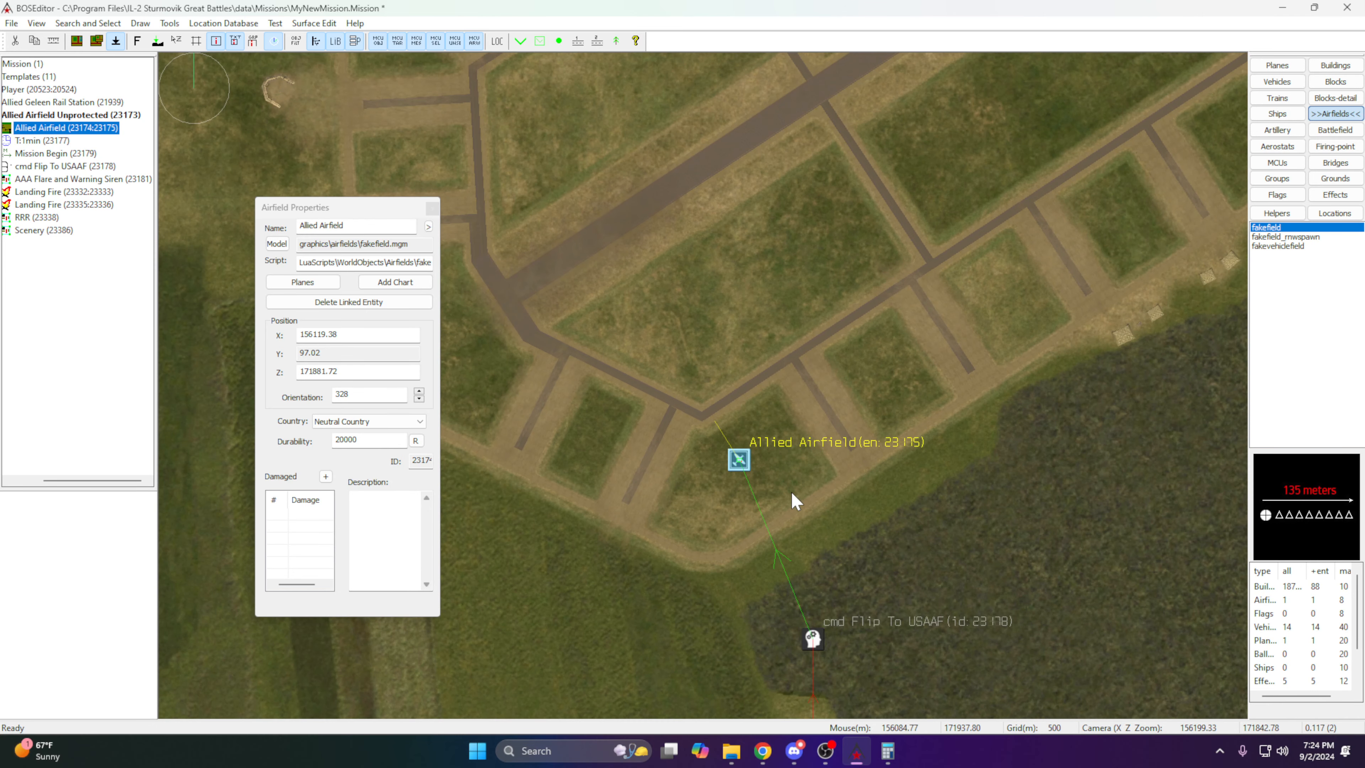
# Open the Allied Airfield object's list of planes for editing.
pyautogui.click(303, 282)
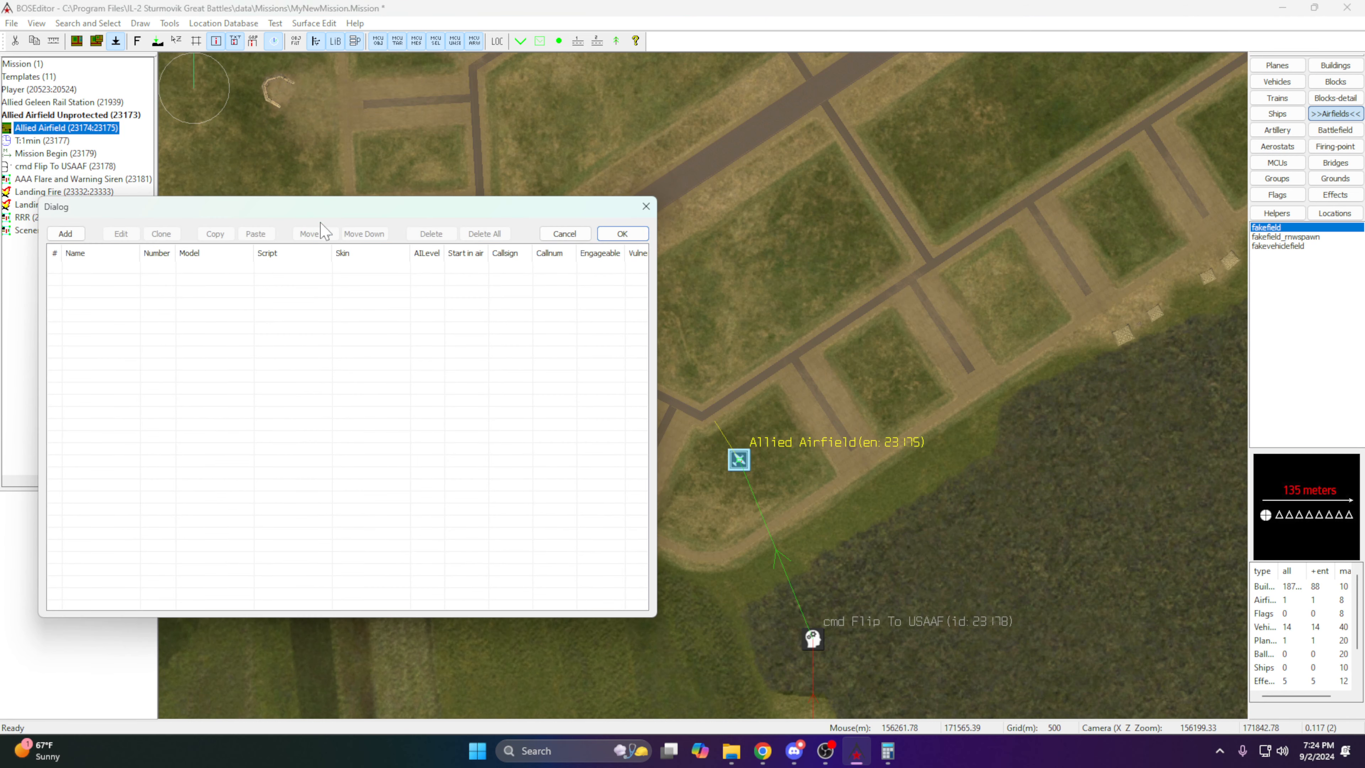
pyautogui.moveTo(315, 214); pyautogui.dragTo(408, 391)
pyautogui.click(739, 388)
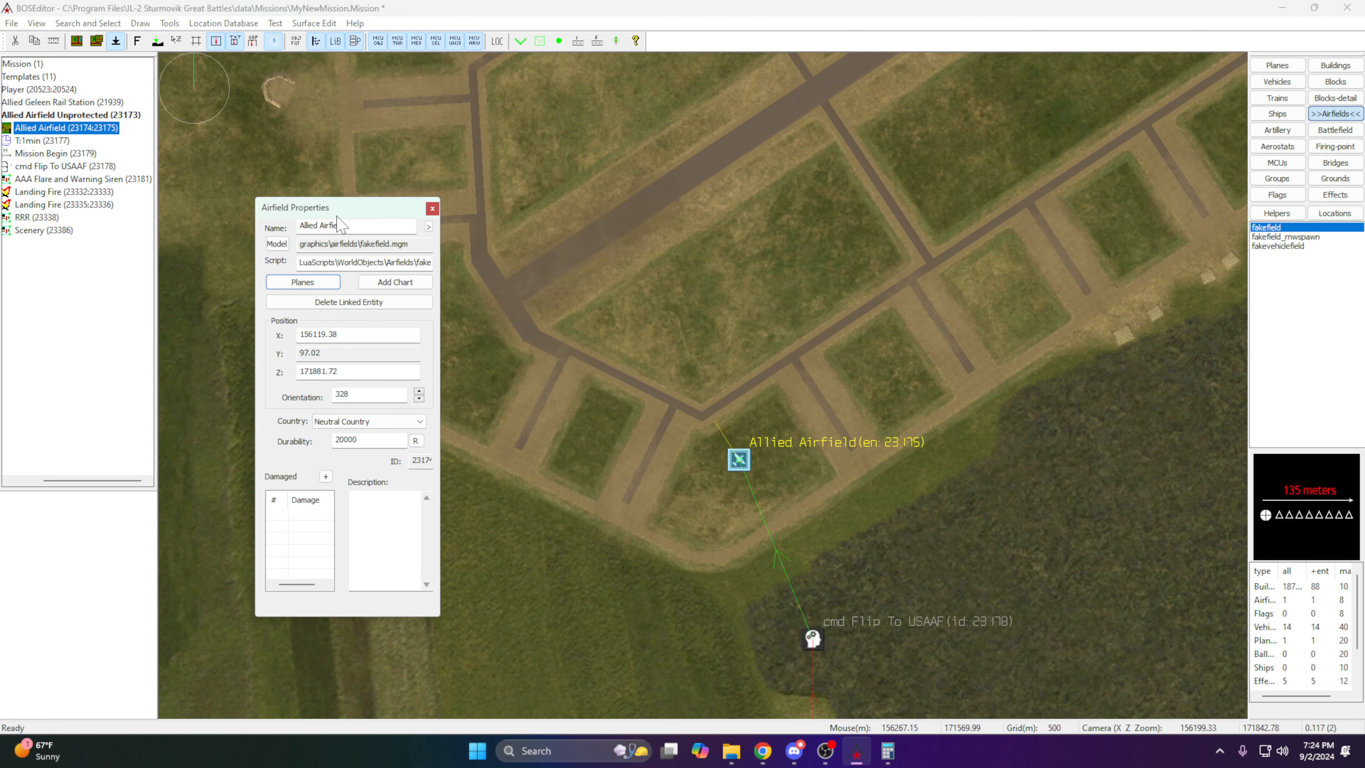
pyautogui.click(303, 284)
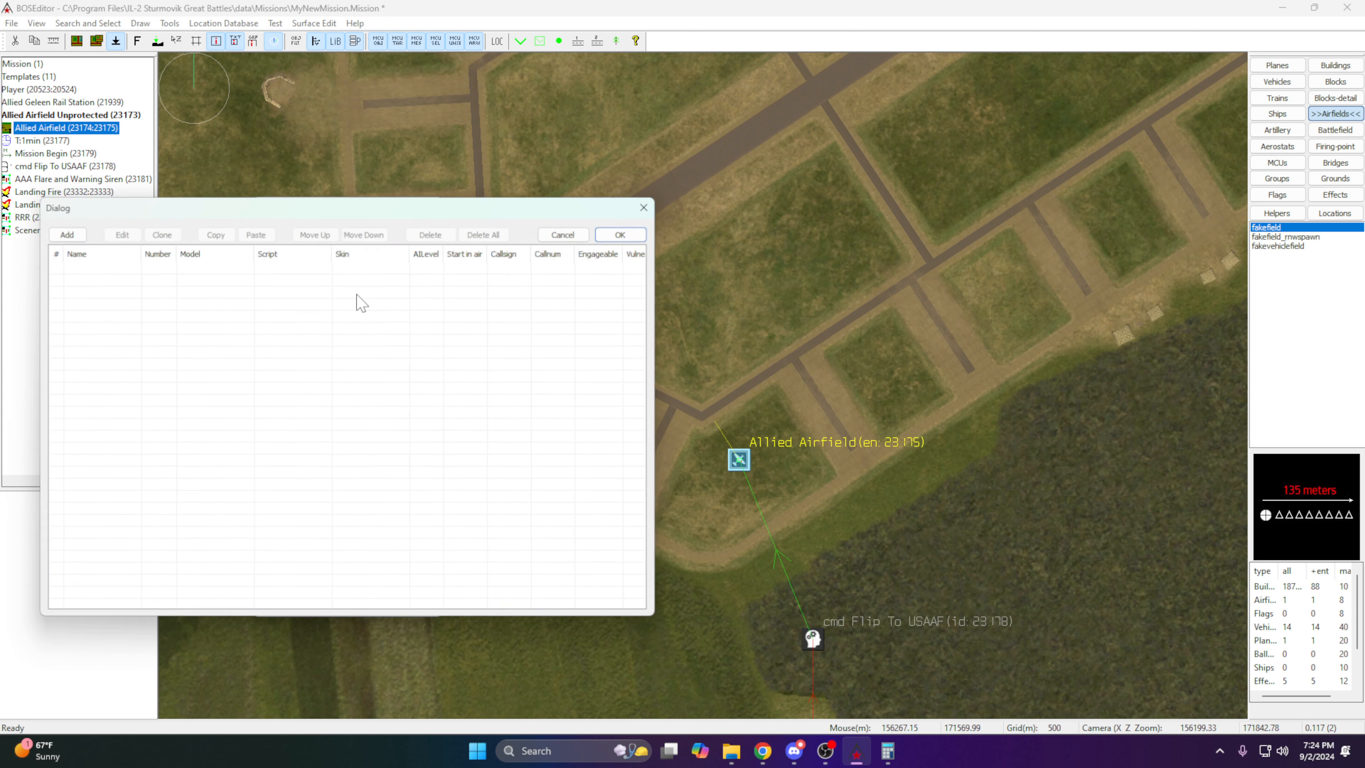
pyautogui.moveTo(307, 212); pyautogui.dragTo(482, 238)
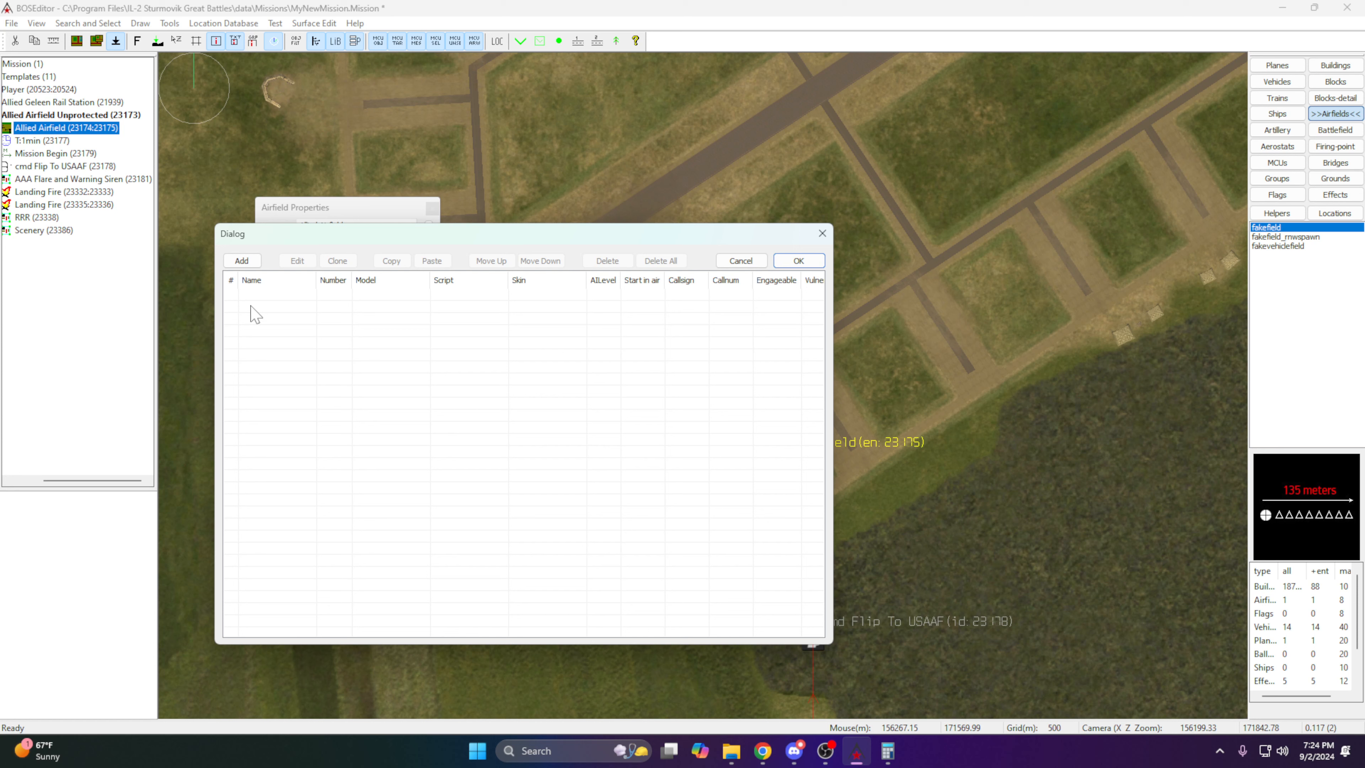
# Start a new plane entry for the airfield and choose p40e1 as its model.
pyautogui.click(243, 261)
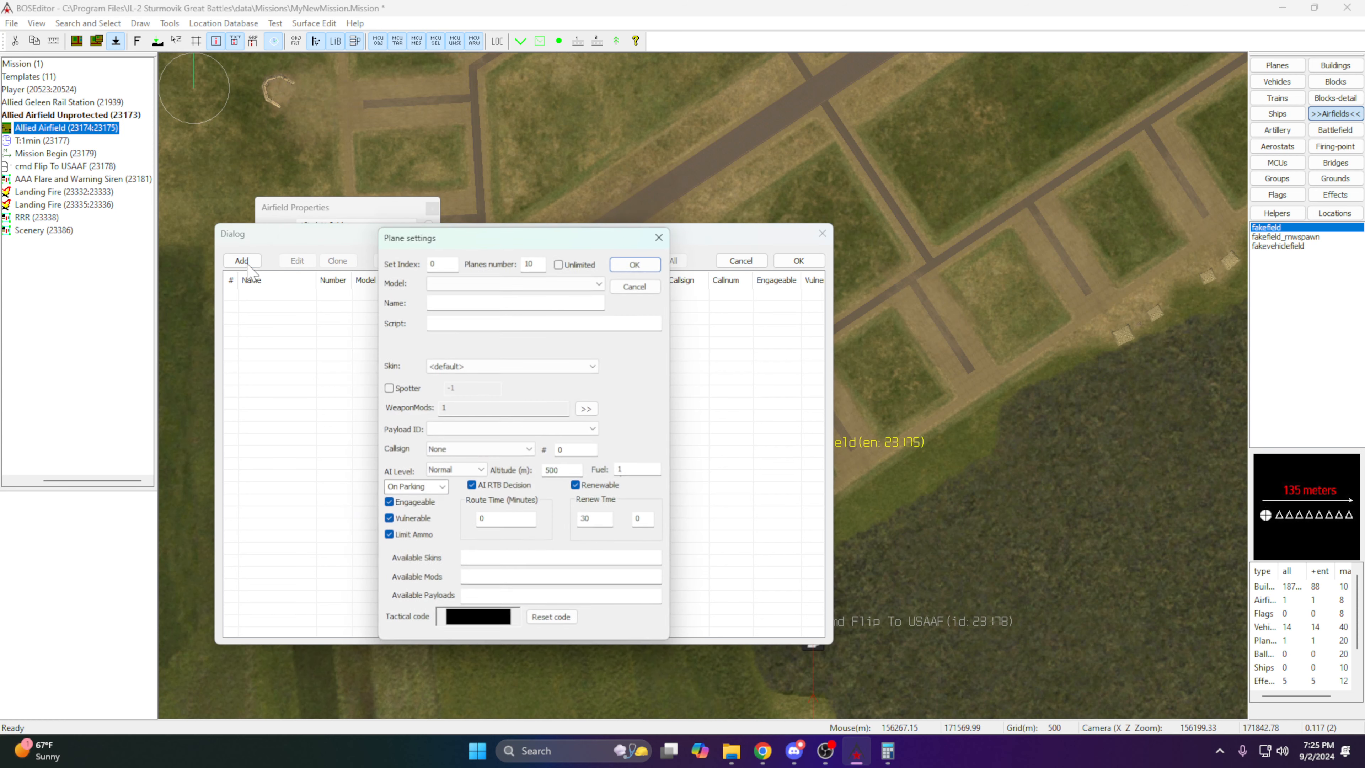
pyautogui.moveTo(487, 242); pyautogui.dragTo(531, 253)
pyautogui.click(548, 294)
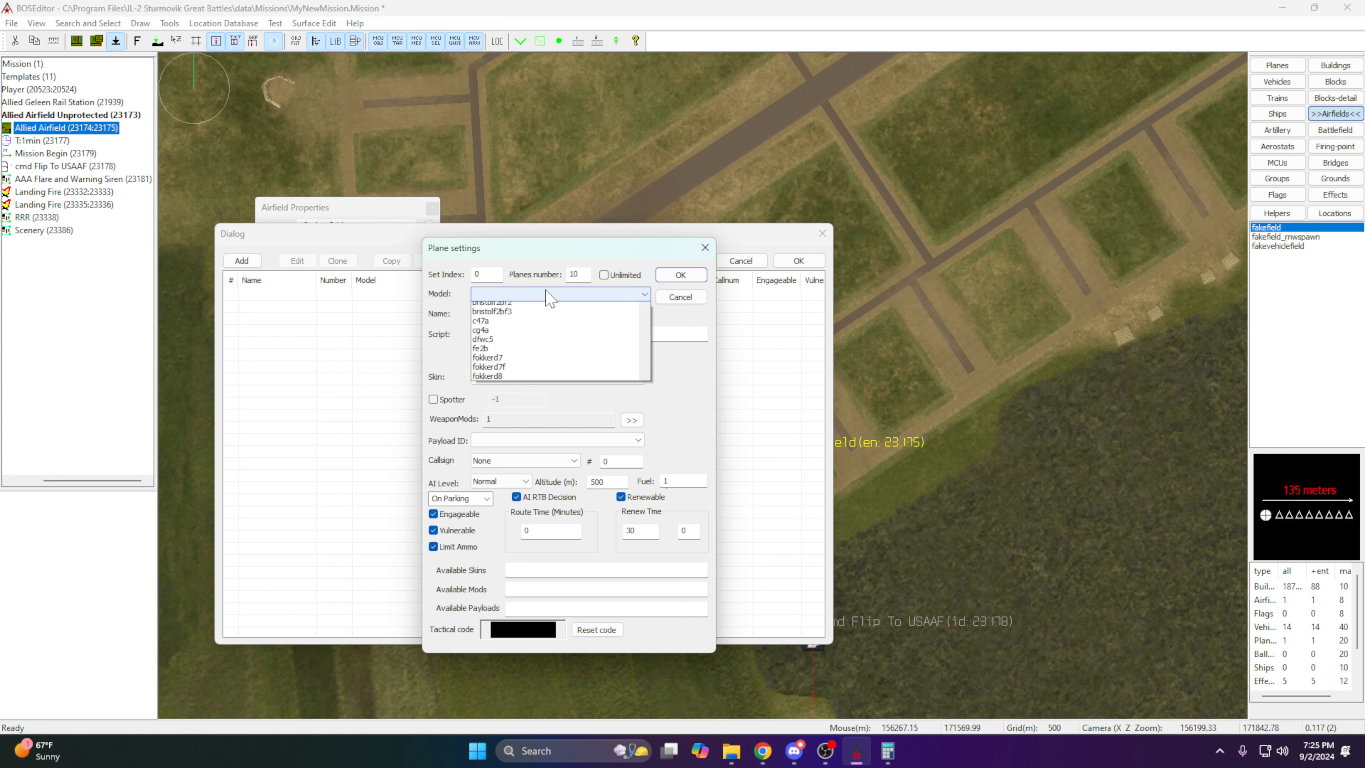
pyautogui.scroll(-2, 545, 495)
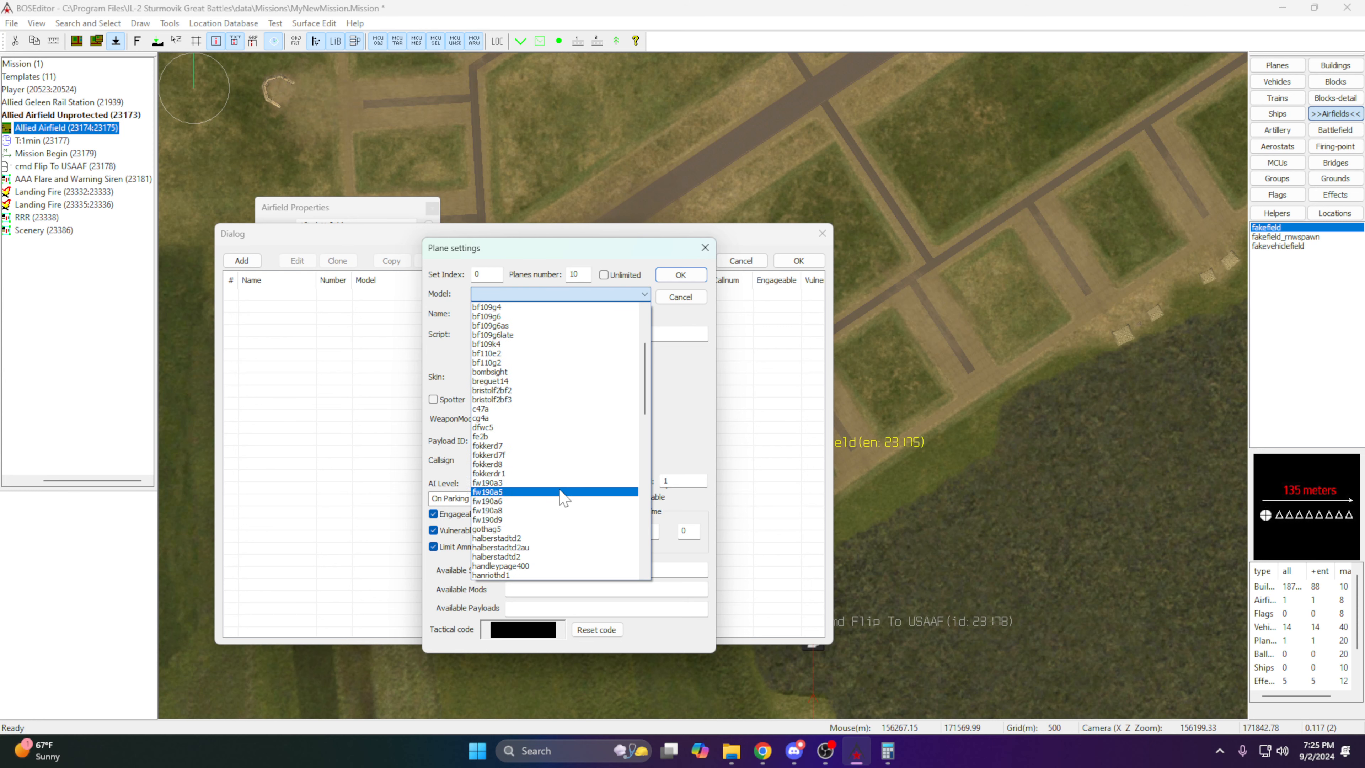
pyautogui.moveTo(648, 366); pyautogui.dragTo(647, 356)
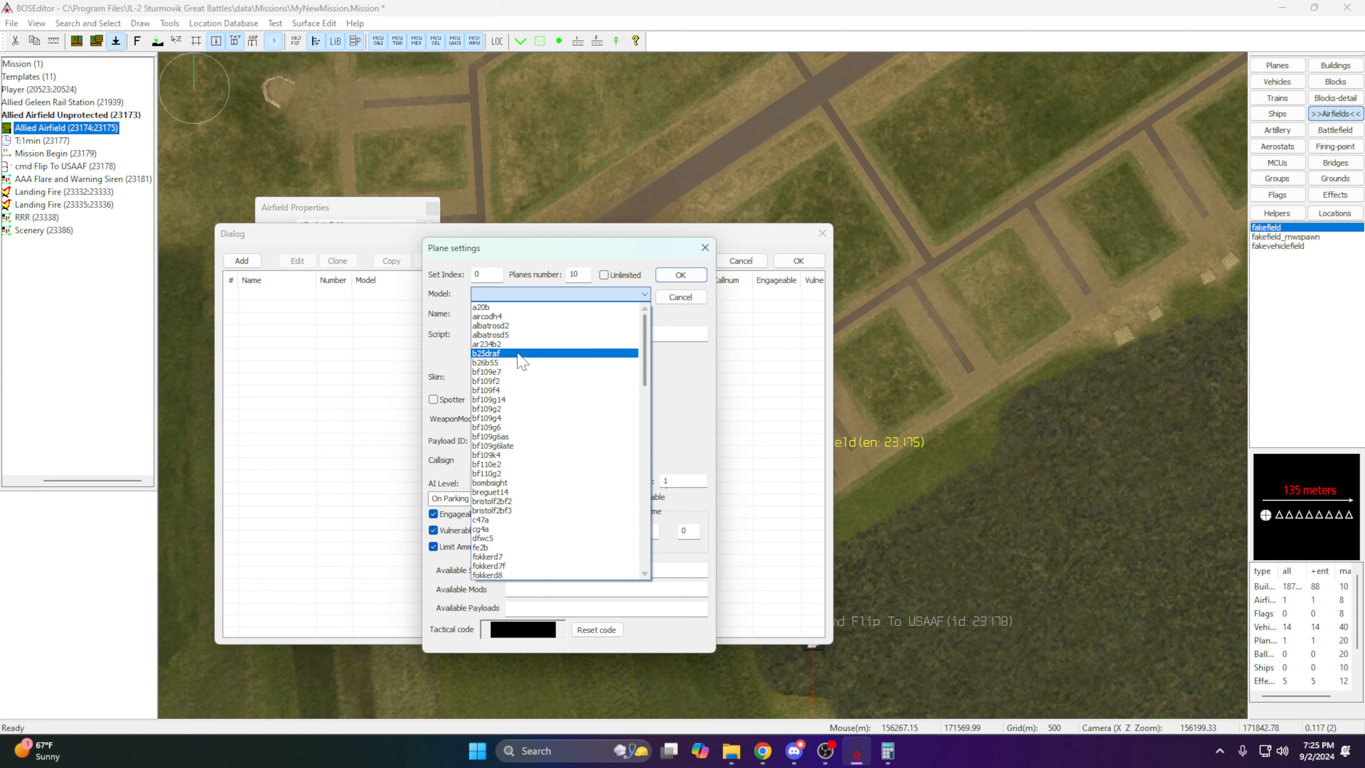
pyautogui.scroll(-2, 527, 478)
pyautogui.scroll(-9, 531, 511)
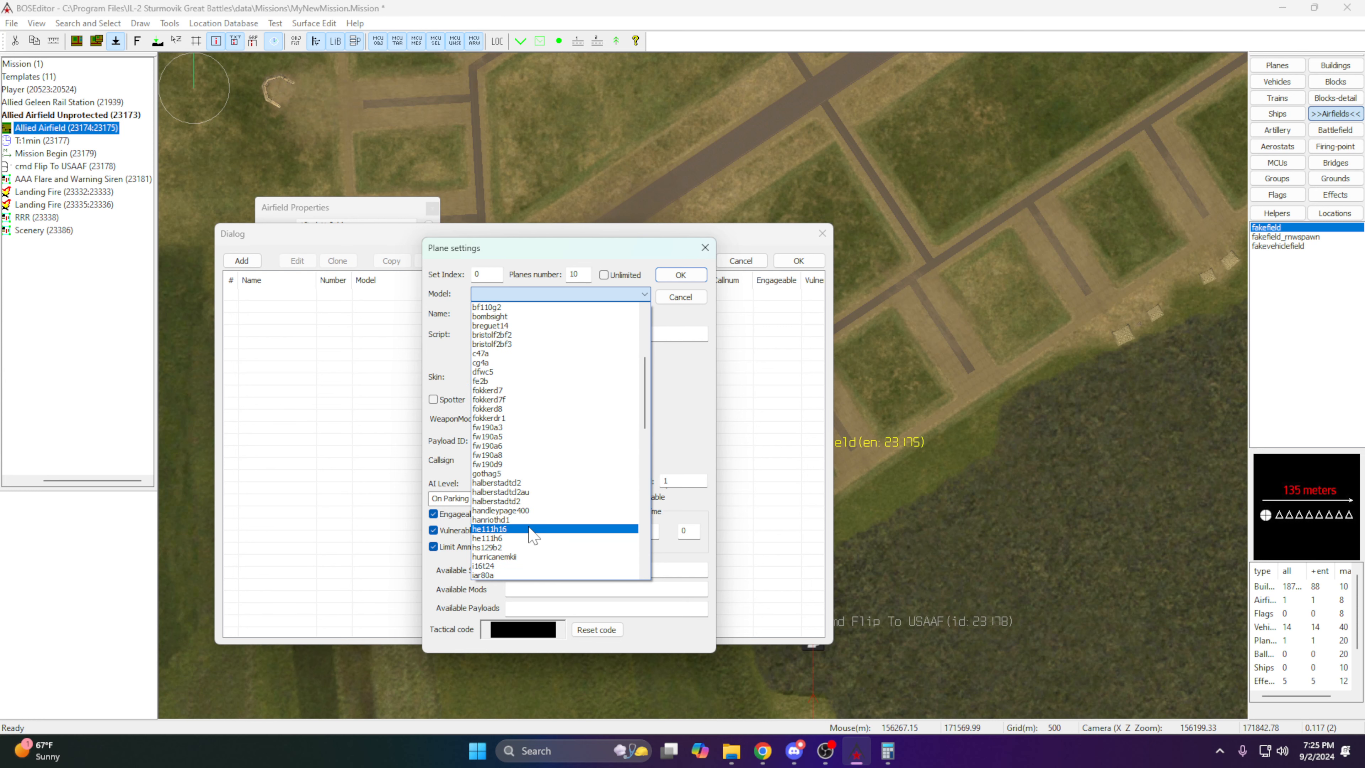
pyautogui.scroll(-6, 535, 549)
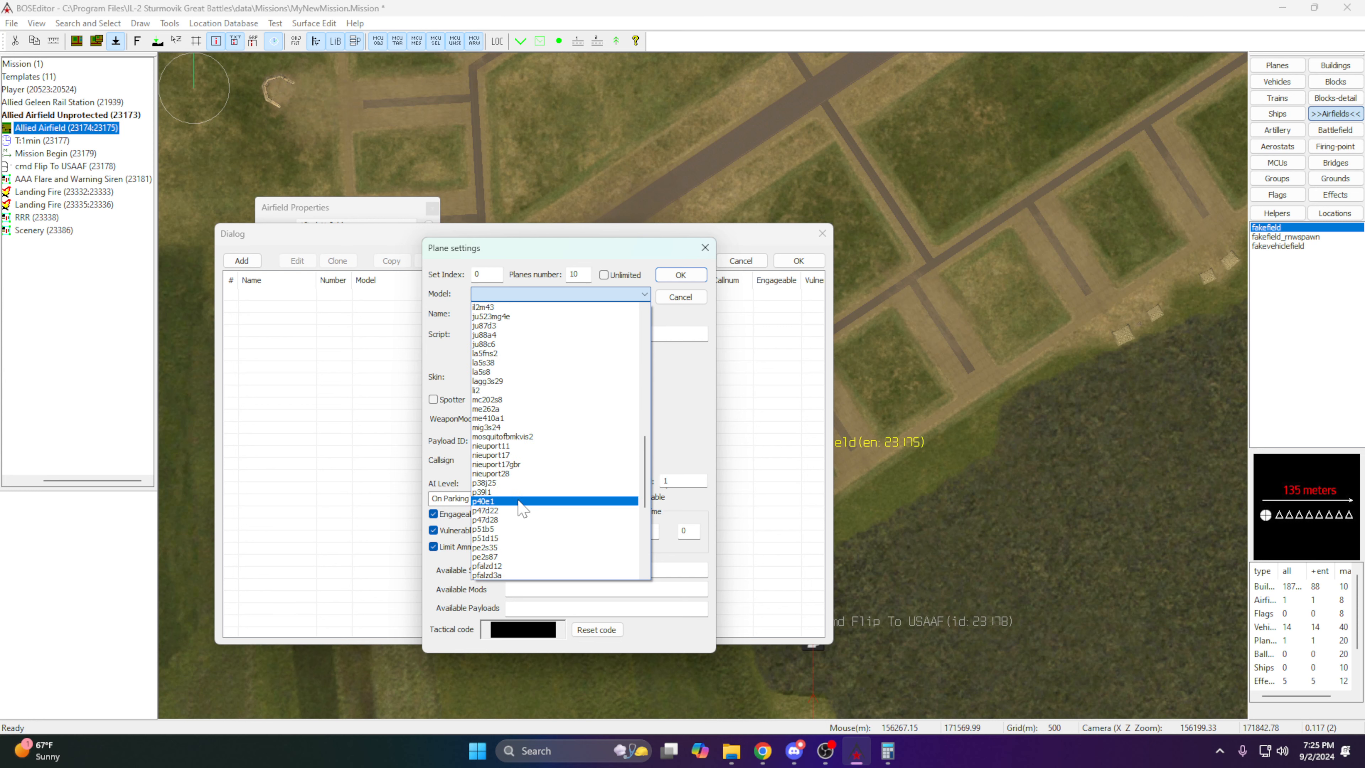
pyautogui.click(524, 501)
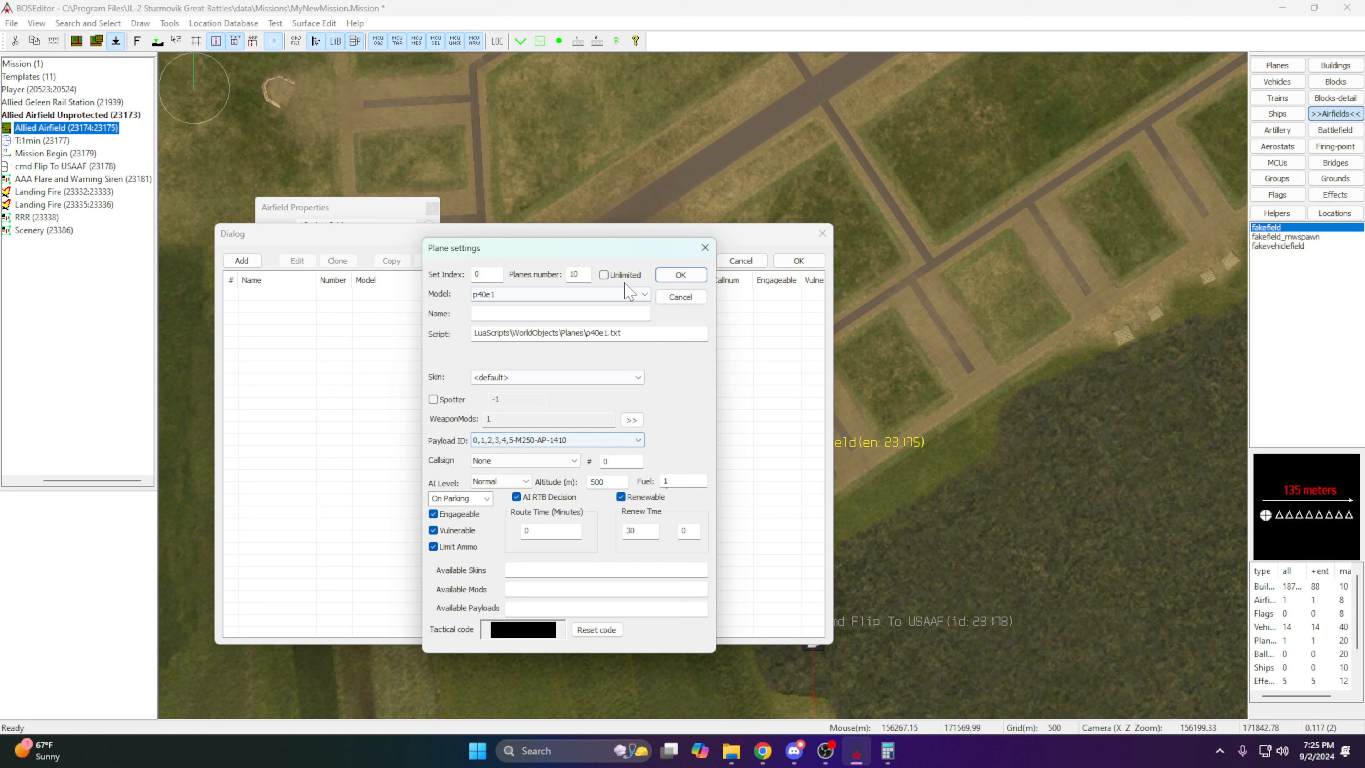
# Make the p40e1 entry unlimited and set its available mods to 1..10 and available payloads to 0..2000.
pyautogui.click(602, 276)
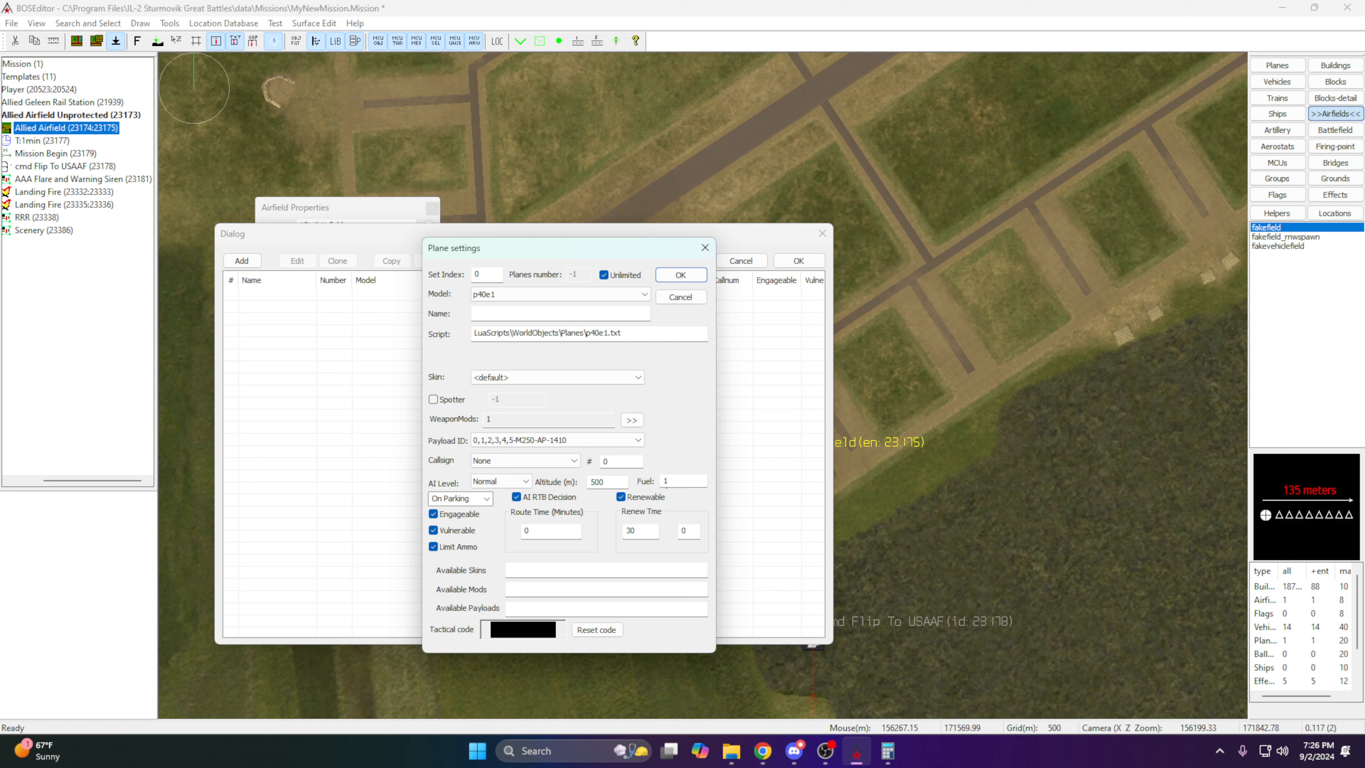
pyautogui.click(509, 587)
pyautogui.press('Tab')
pyautogui.write('0..2000')
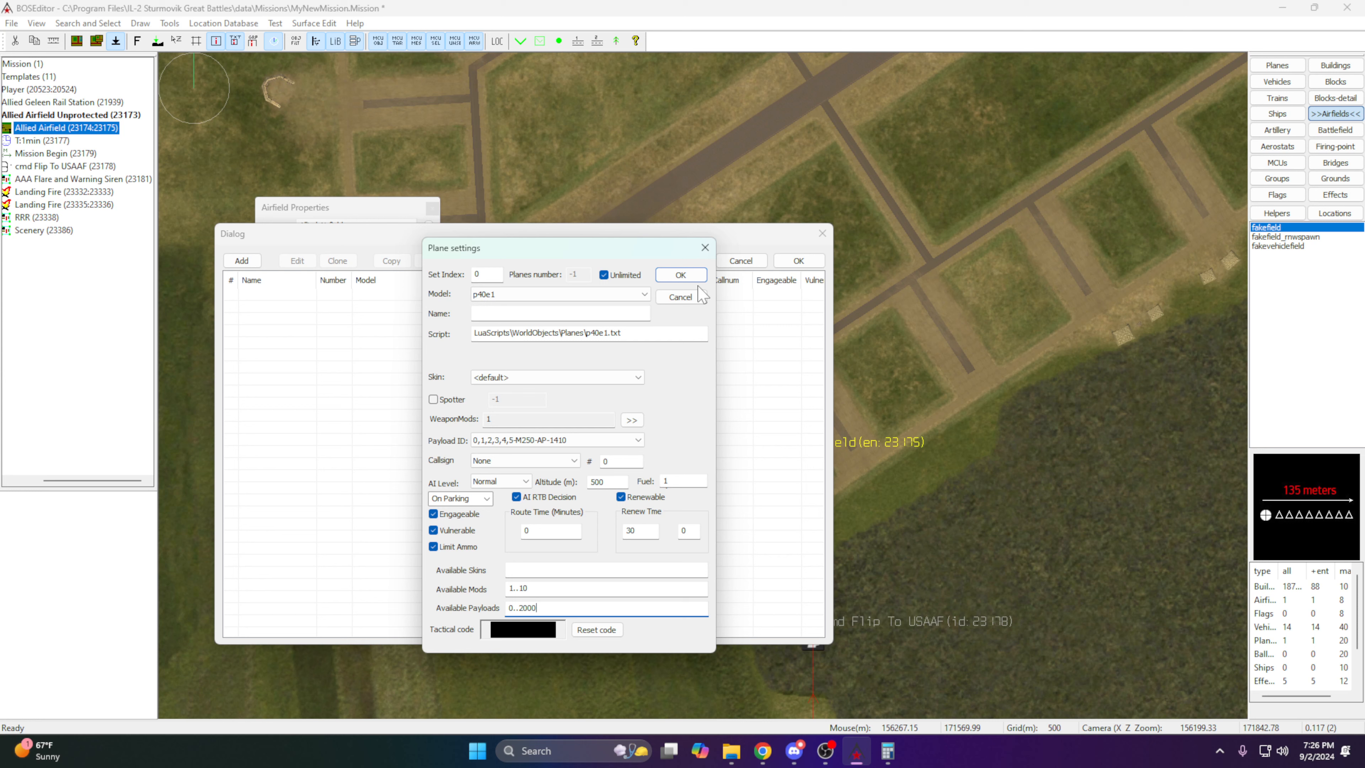
pyautogui.click(681, 275)
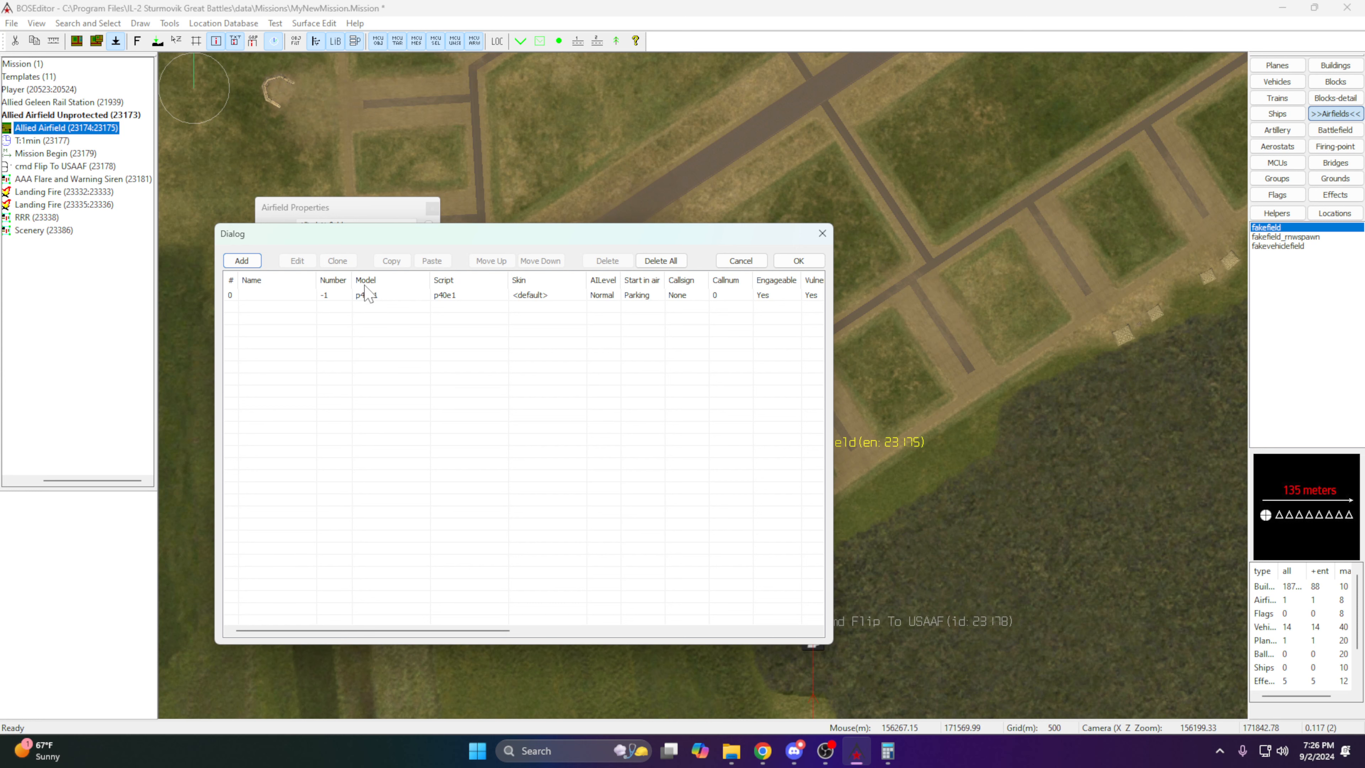
# Add a second plane entry with the il2m41 model, available mods 1..10 and available payloads 0..2000.
pyautogui.moveTo(304, 234); pyautogui.dragTo(301, 282)
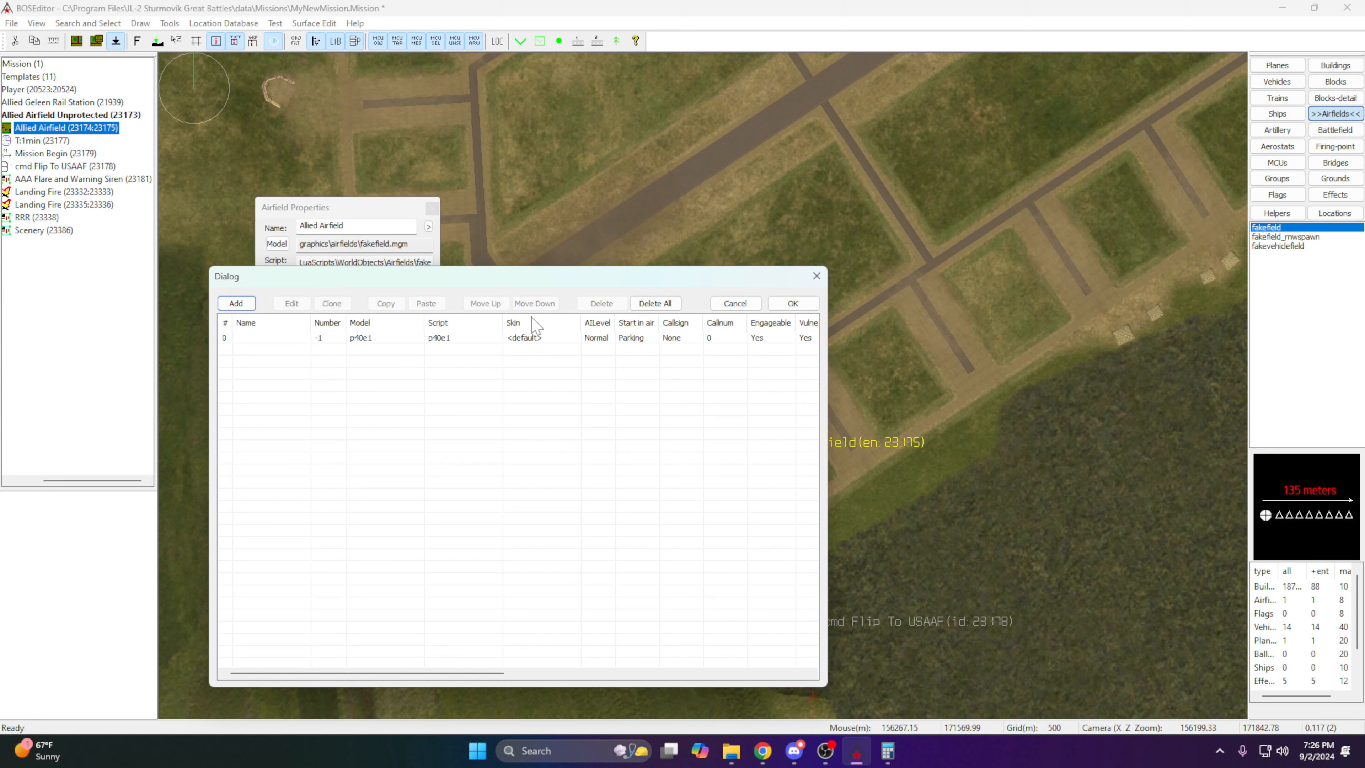
pyautogui.click(236, 303)
pyautogui.click(511, 325)
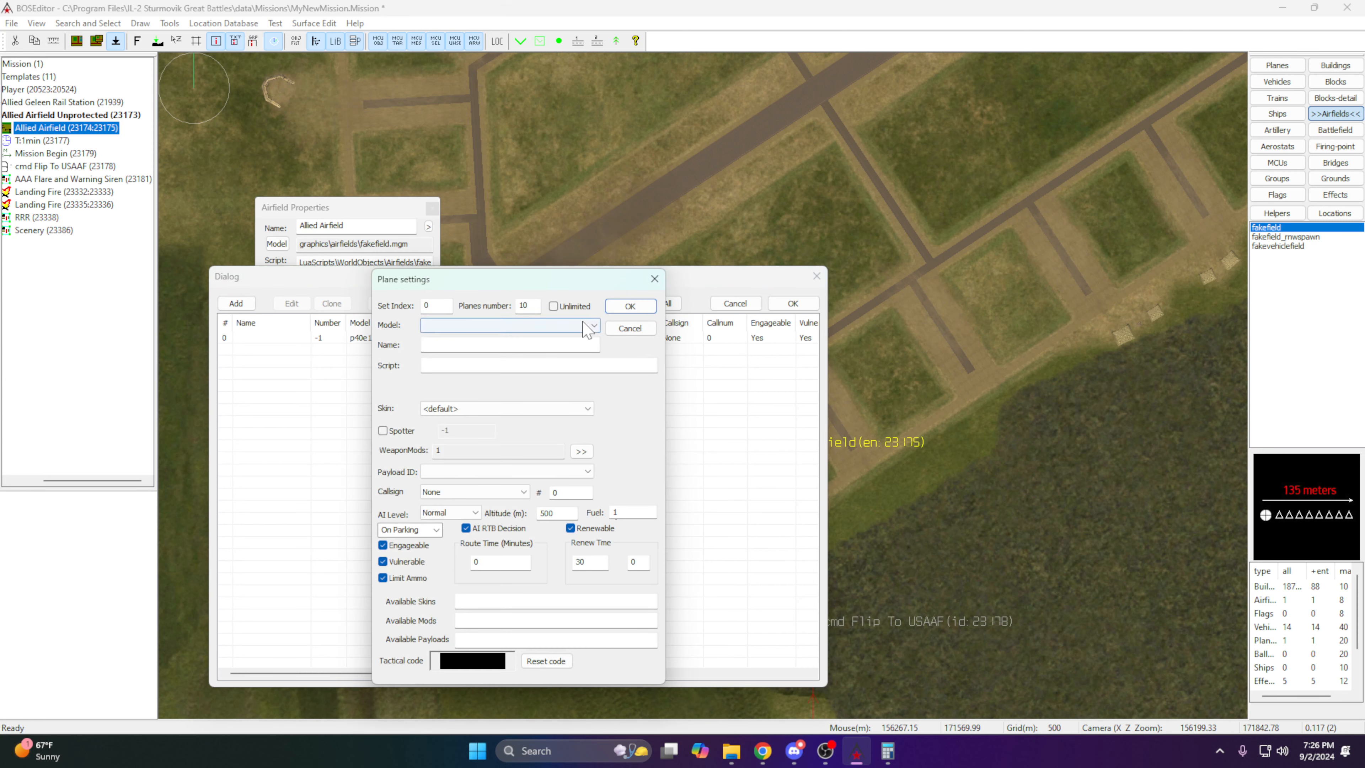
pyautogui.scroll(-5, 510, 538)
pyautogui.scroll(-7, 508, 537)
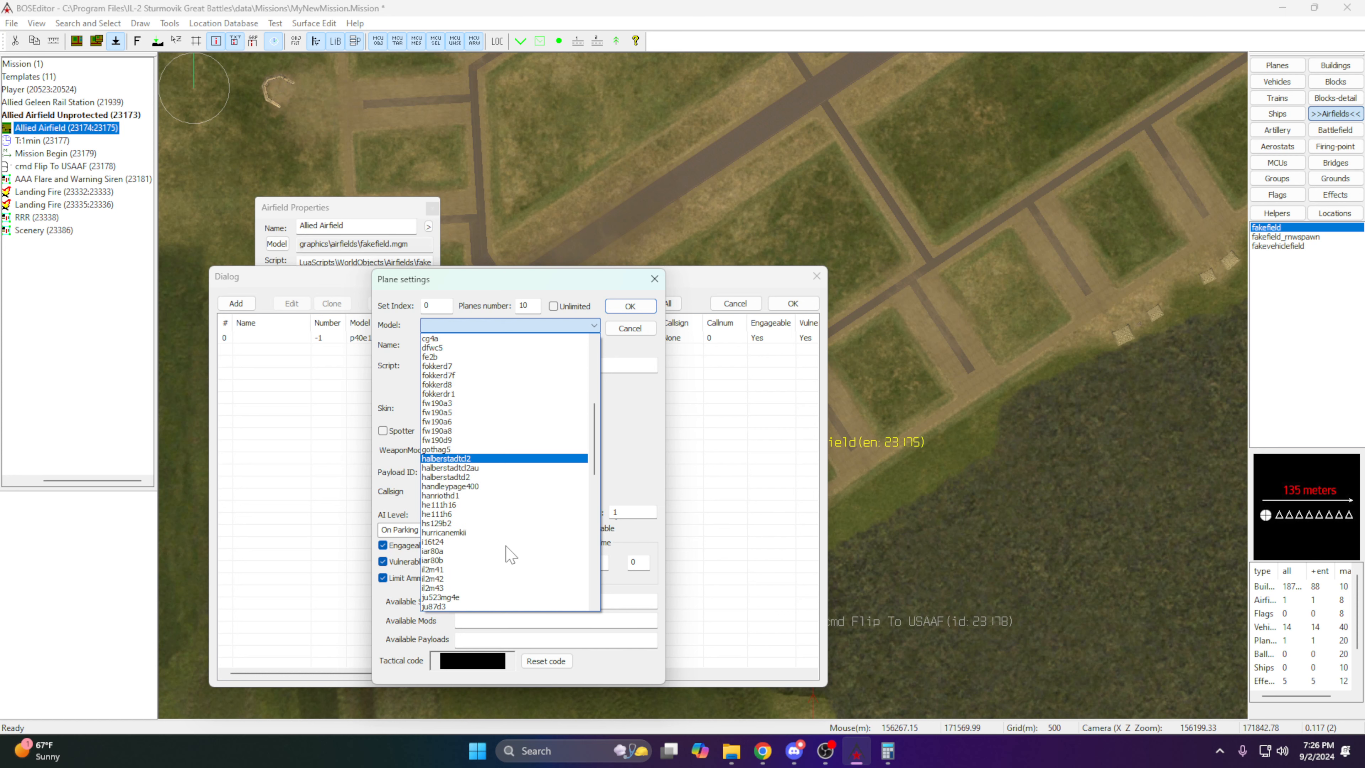
pyautogui.click(490, 486)
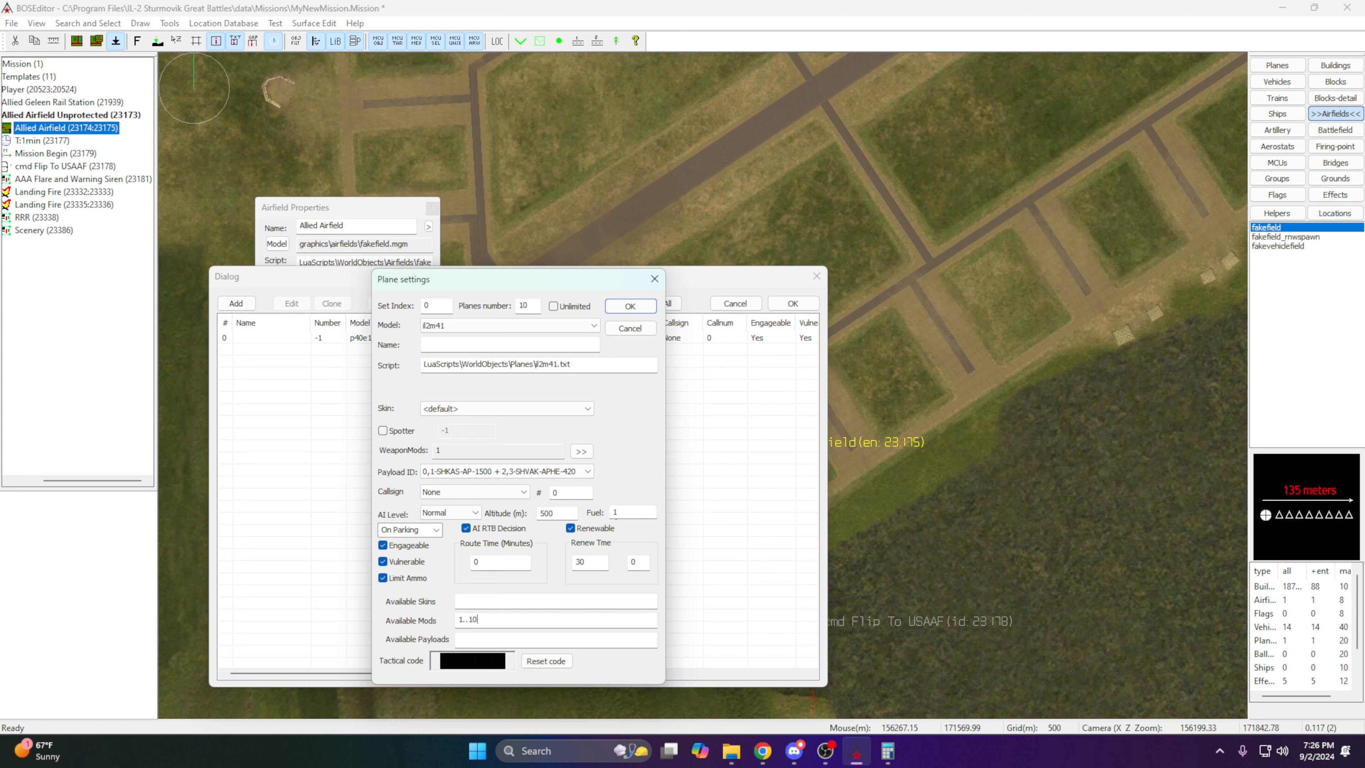
pyautogui.click(472, 639)
pyautogui.write('0..2000')
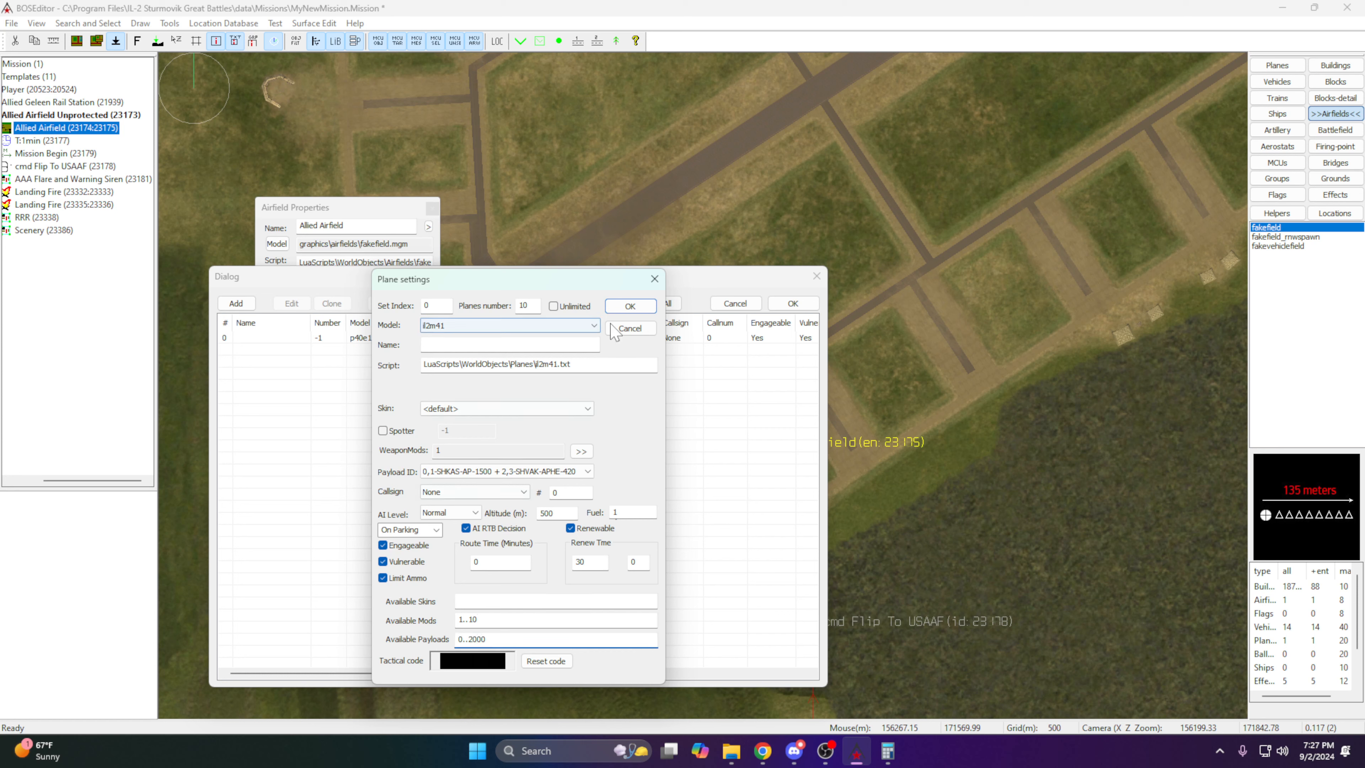
pyautogui.click(629, 305)
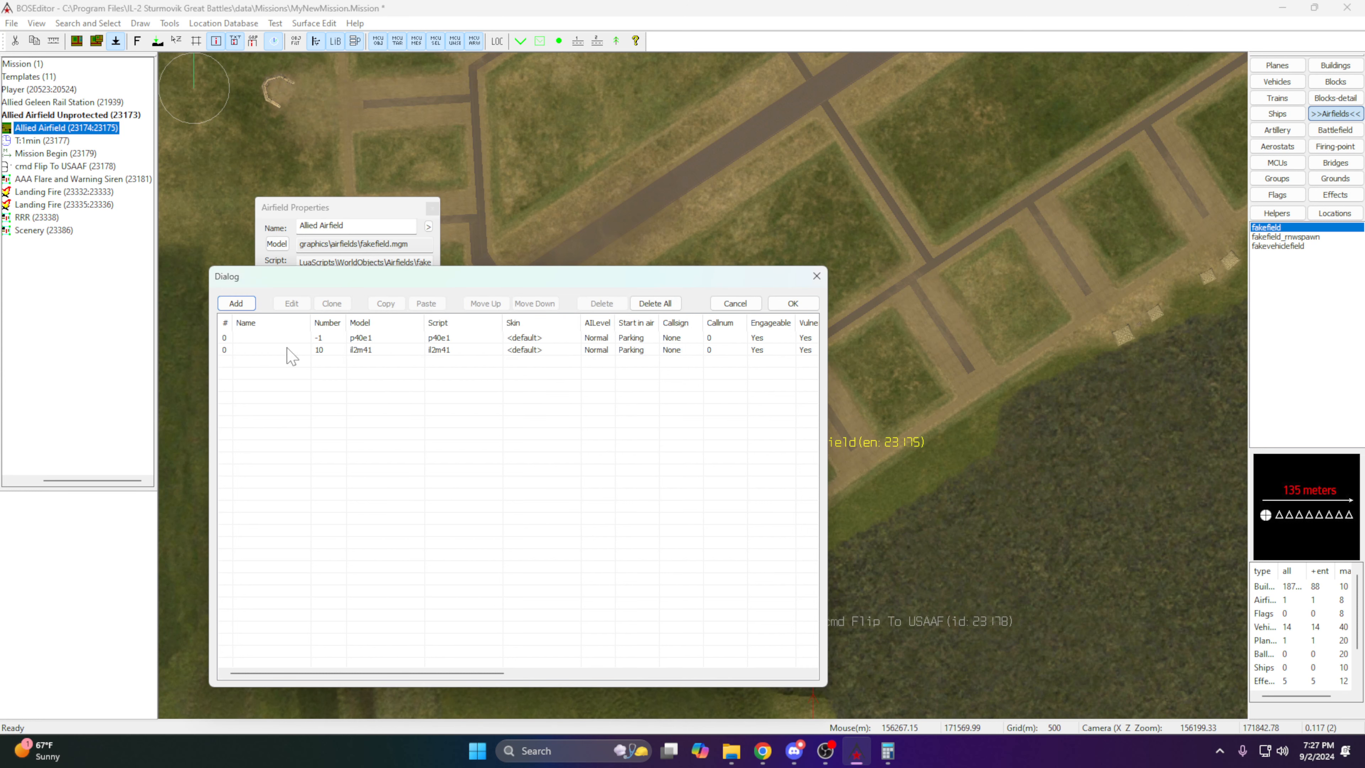
# Make the il2m41 entry unlimited in the airfield's plane list and save the mission.
pyautogui.doubleClick(320, 351)
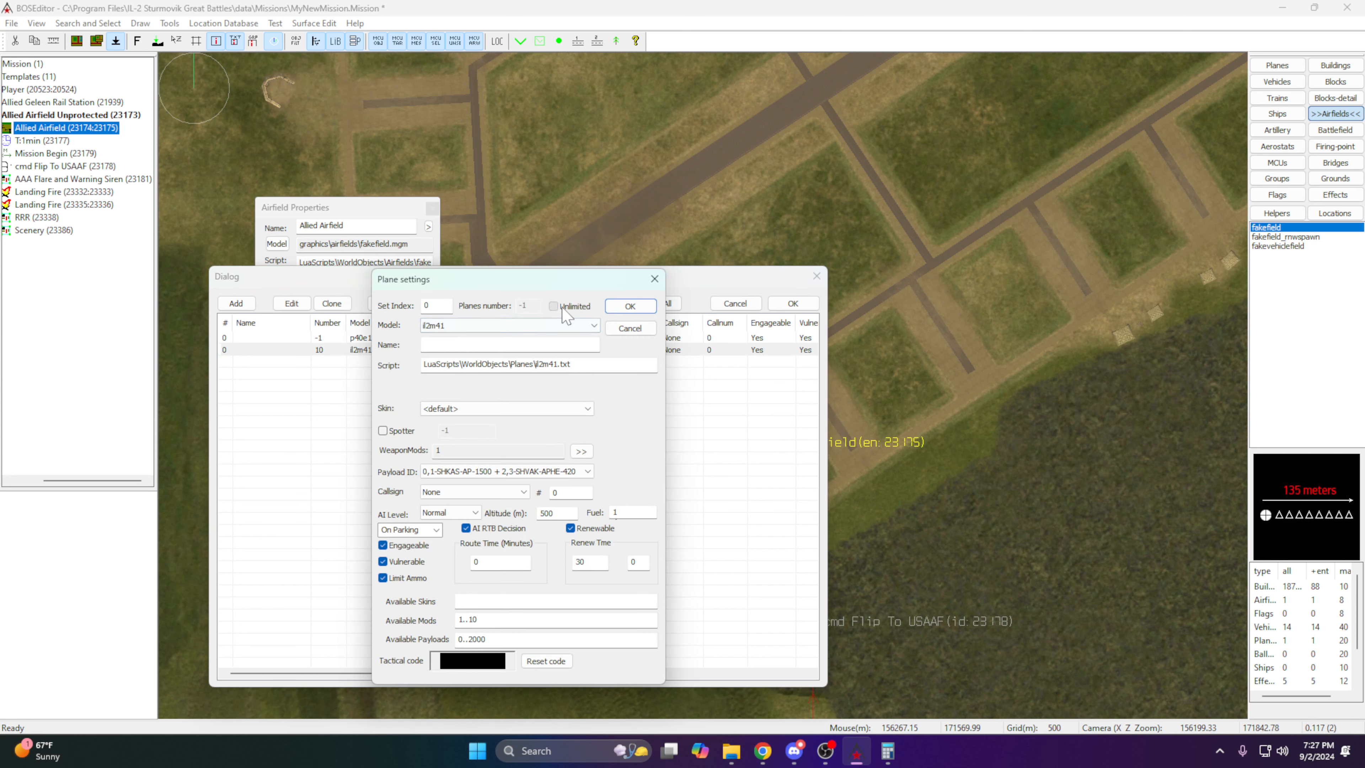
pyautogui.click(630, 306)
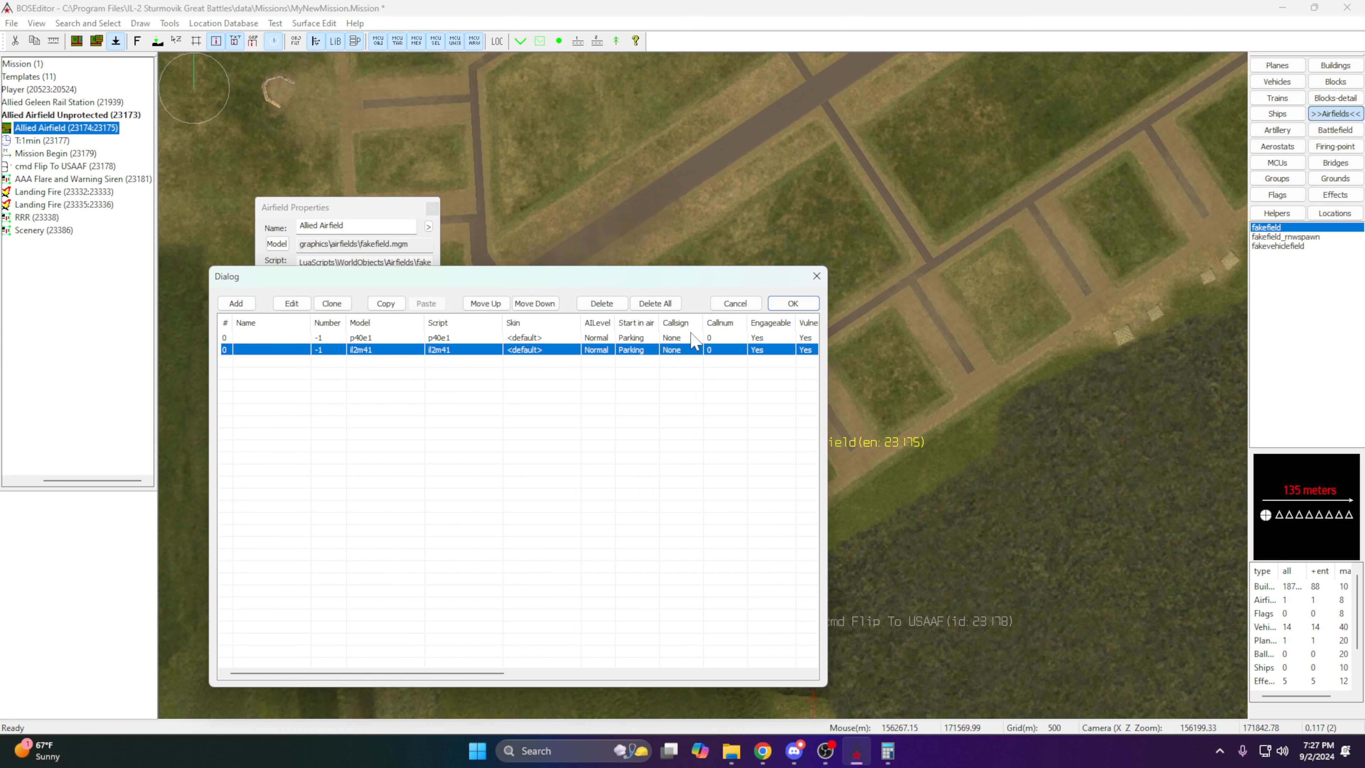
pyautogui.click(793, 303)
pyautogui.click(697, 259)
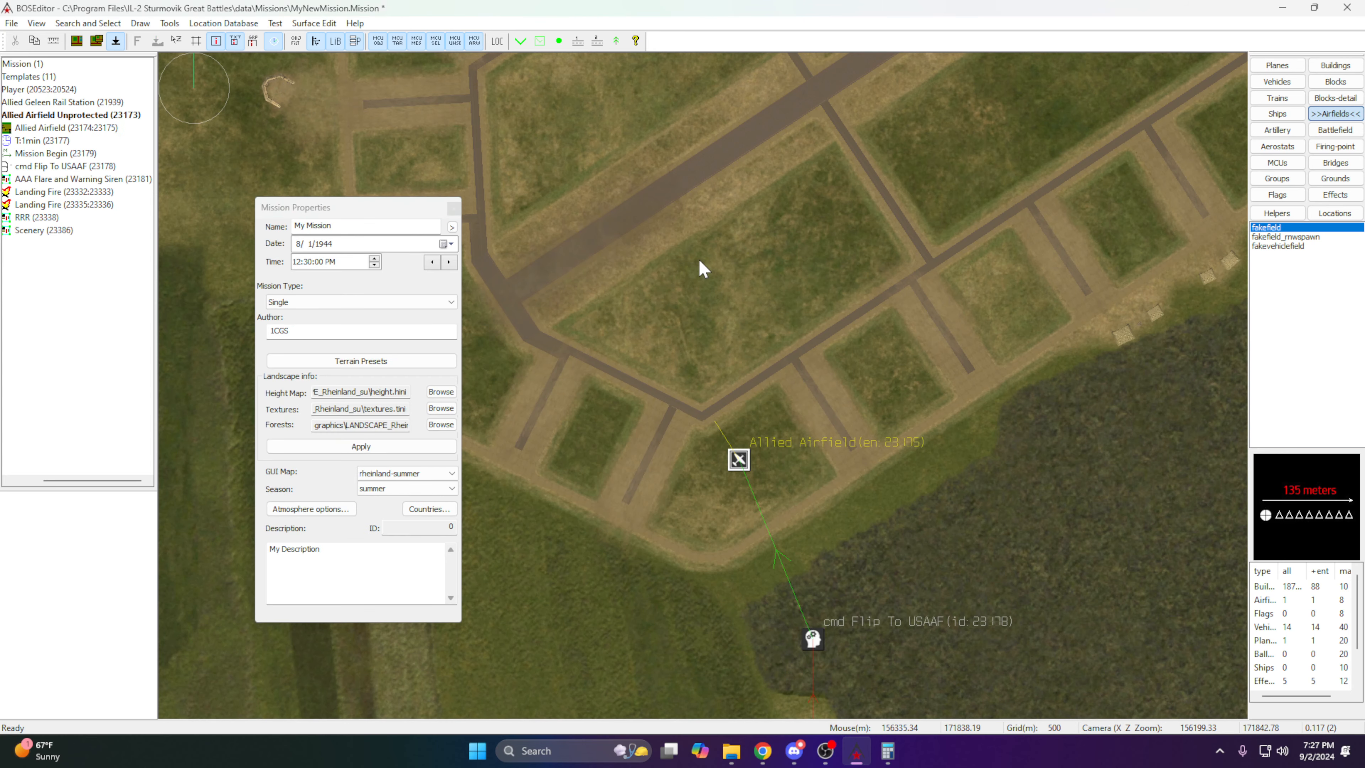
pyautogui.hotkey('ctrl', 's')
# Select the RRR group with both Landing Fire objects west of the airfield, and then the Scenery group to the northeast.
pyautogui.scroll(-4, 780, 474)
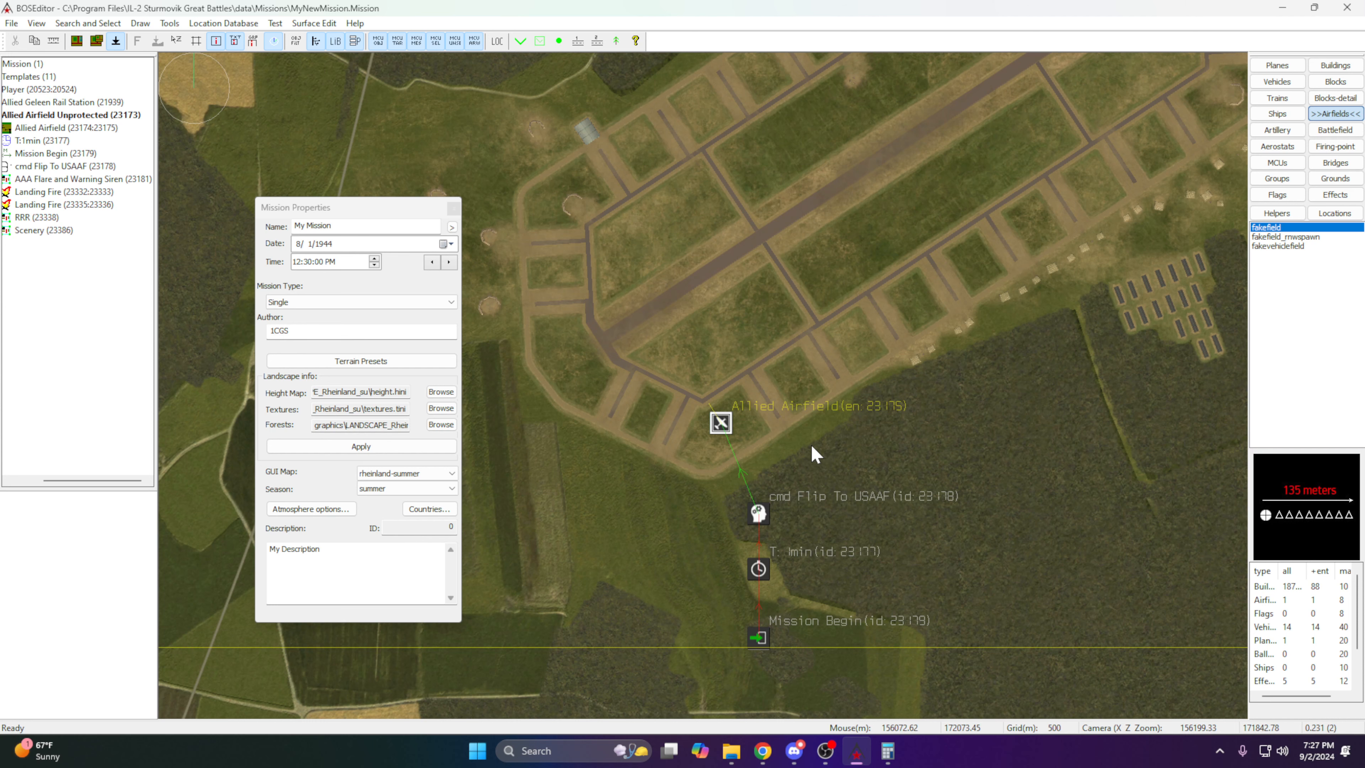
pyautogui.scroll(-6, 802, 436)
pyautogui.moveTo(566, 345); pyautogui.dragTo(847, 418, button='right')
pyautogui.moveTo(563, 296); pyautogui.dragTo(744, 443)
pyautogui.scroll(-5, 745, 443)
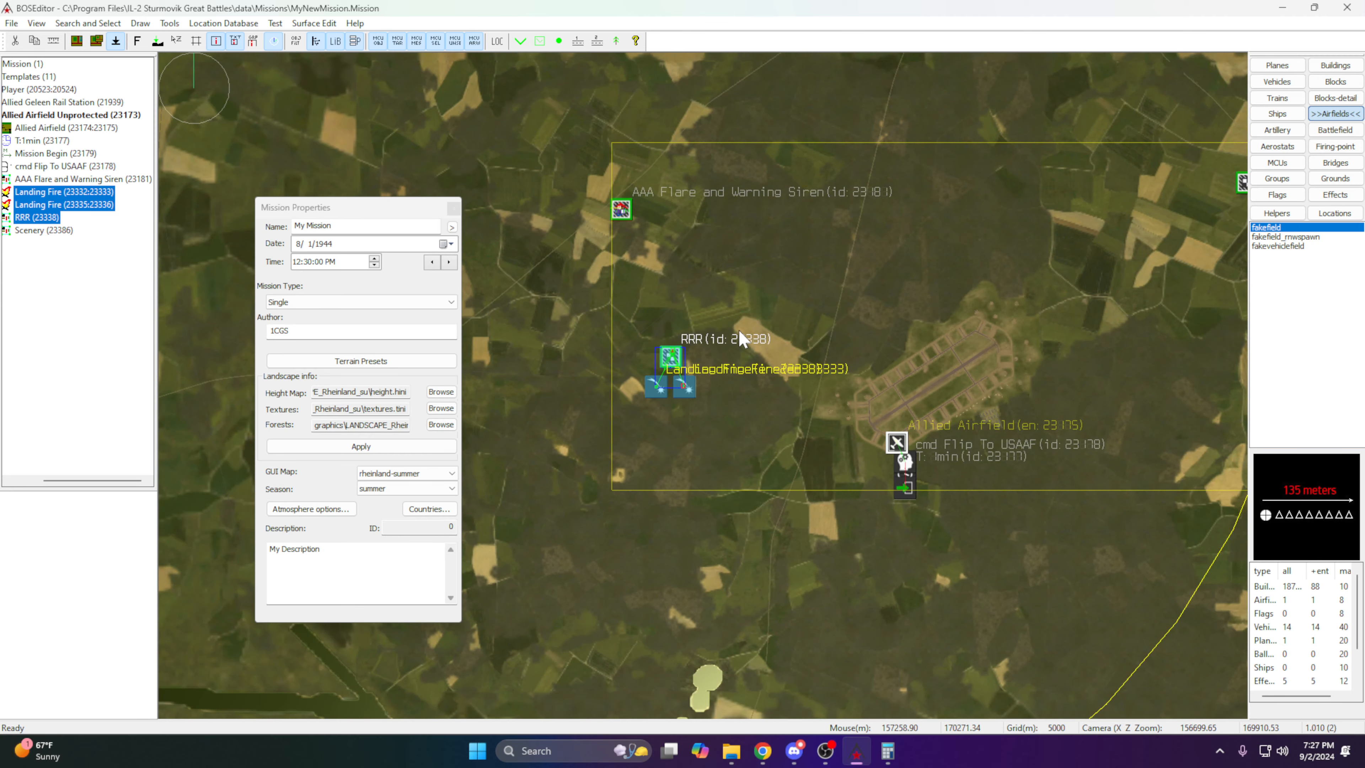
pyautogui.moveTo(906, 277); pyautogui.dragTo(1000, 345)
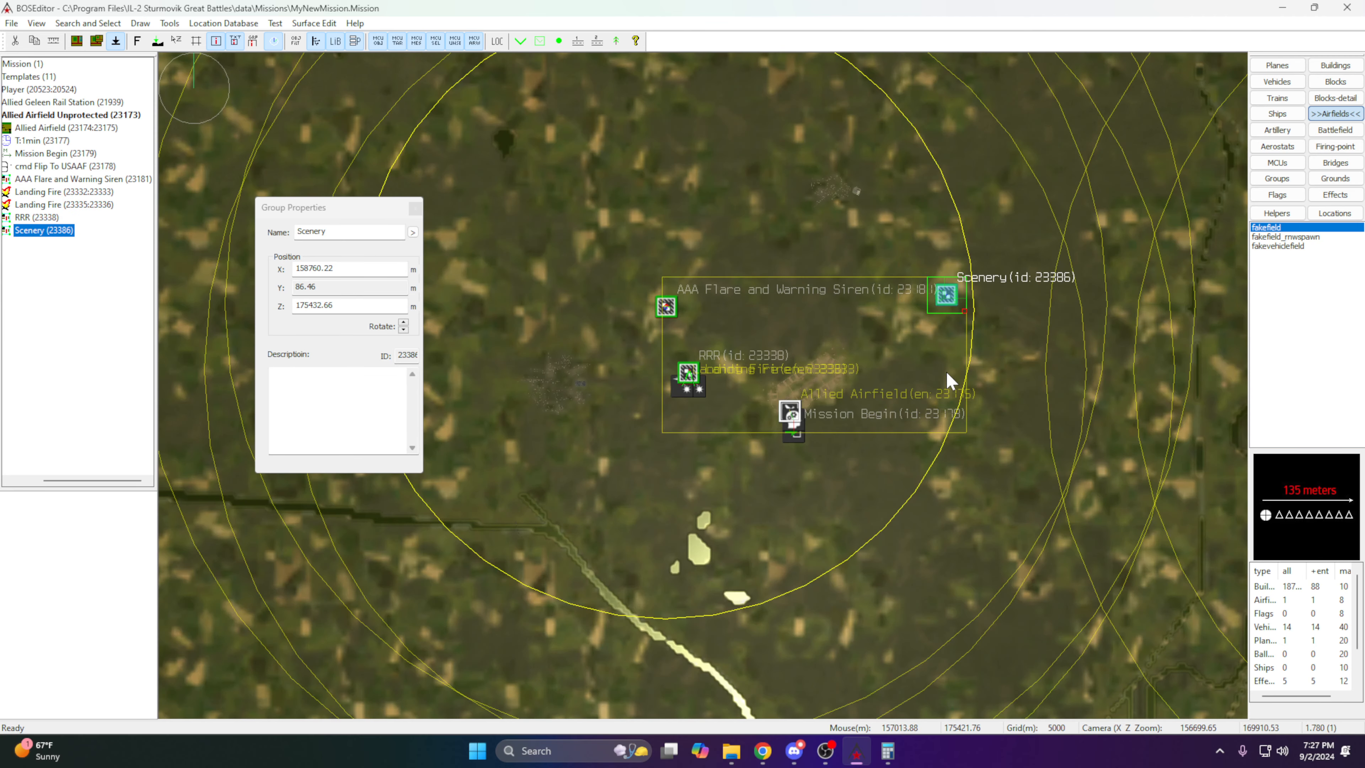